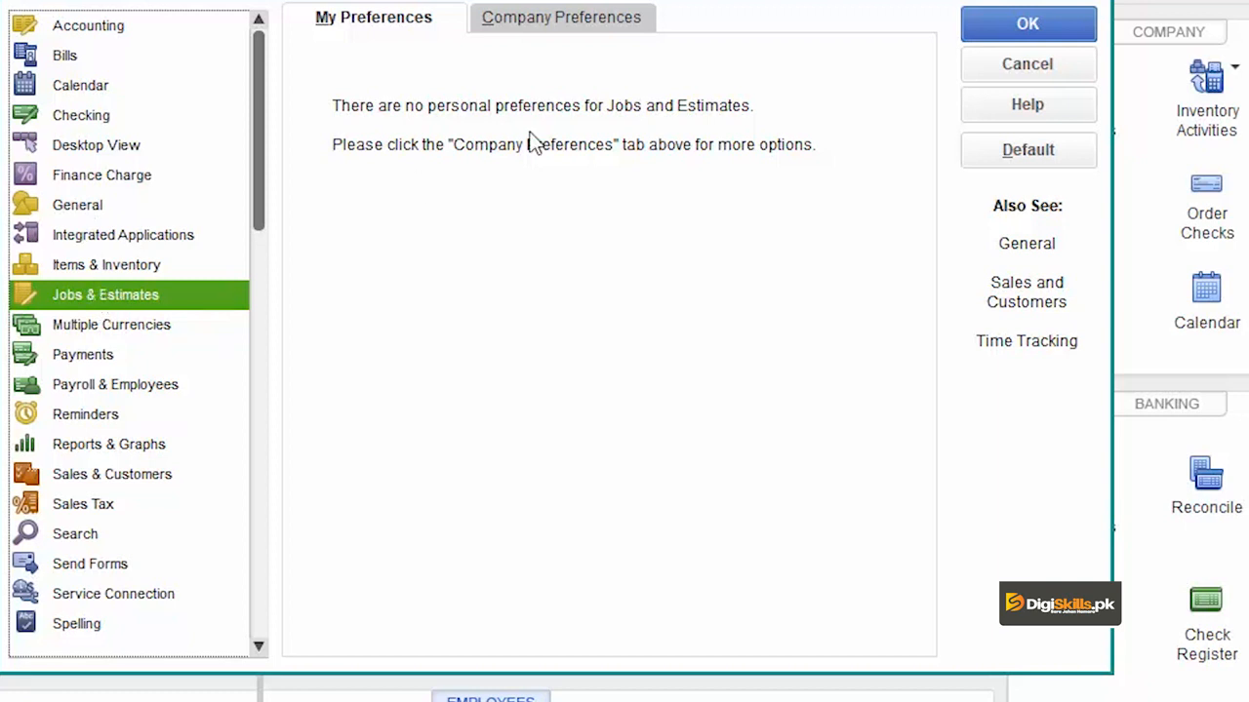
- Enable estimates and progress invoicing in the company preferences for Jobs & Estimates, and accept closing all open windows
click(563, 24)
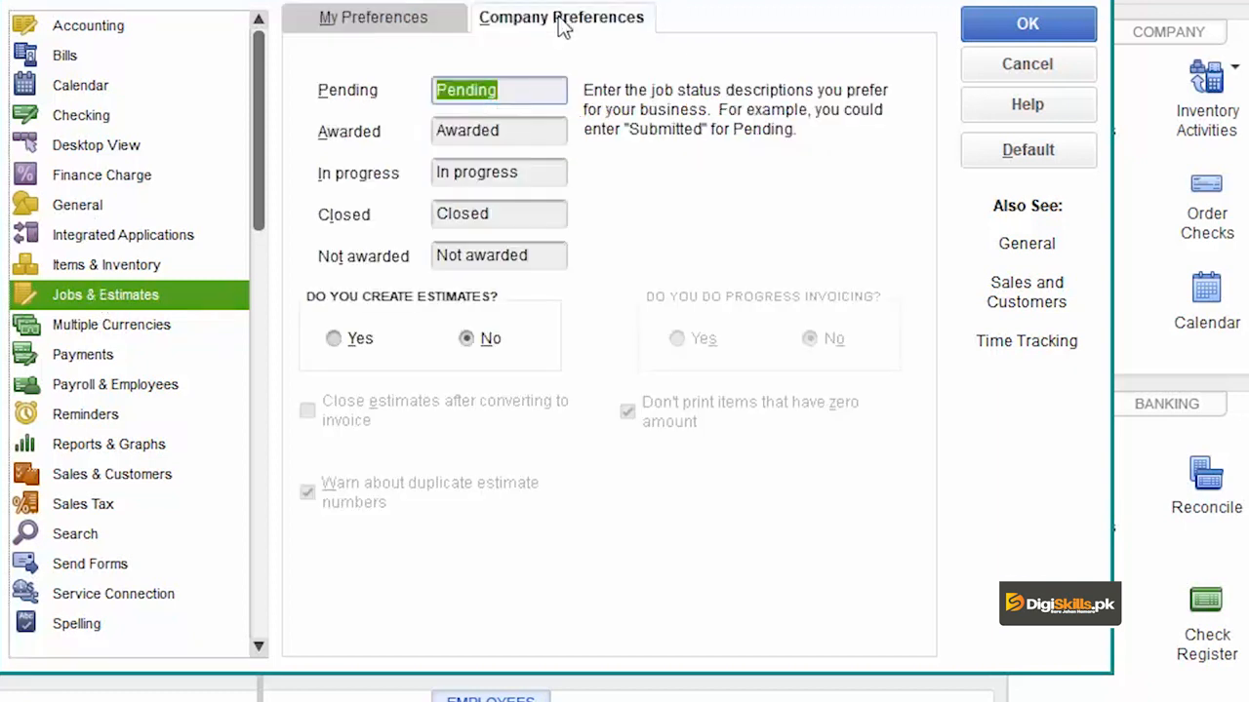
click(332, 339)
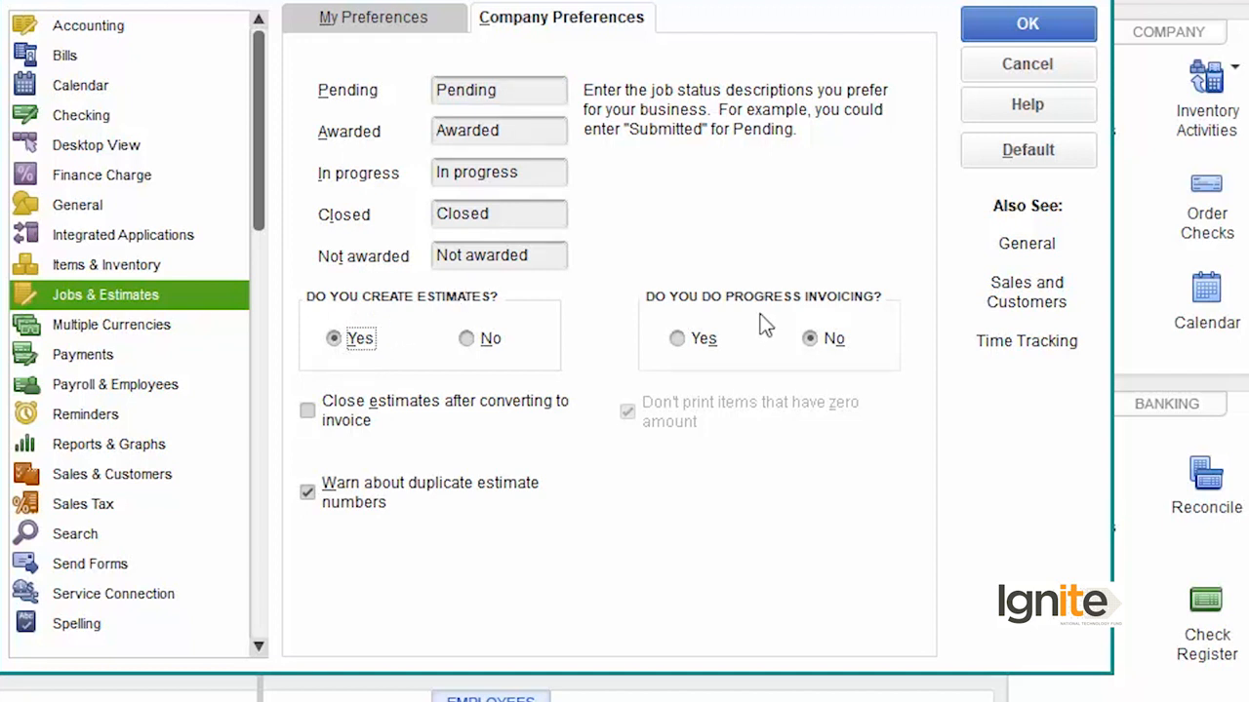
click(678, 339)
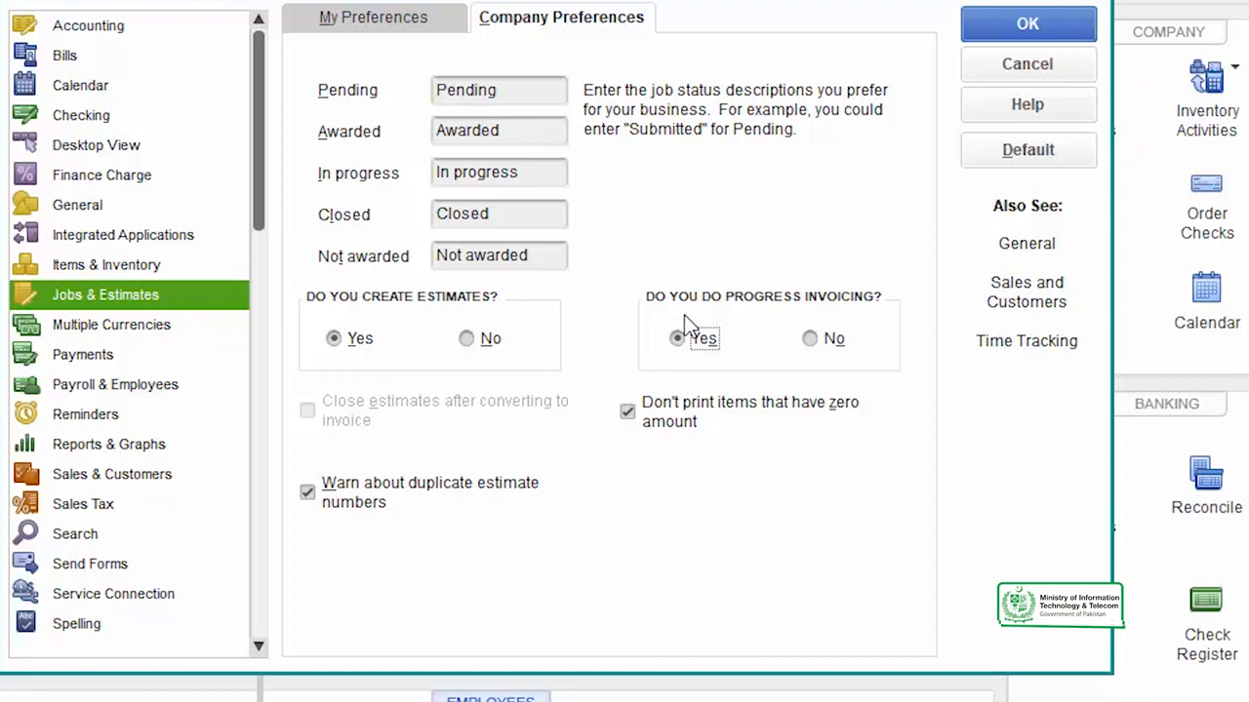
click(1021, 38)
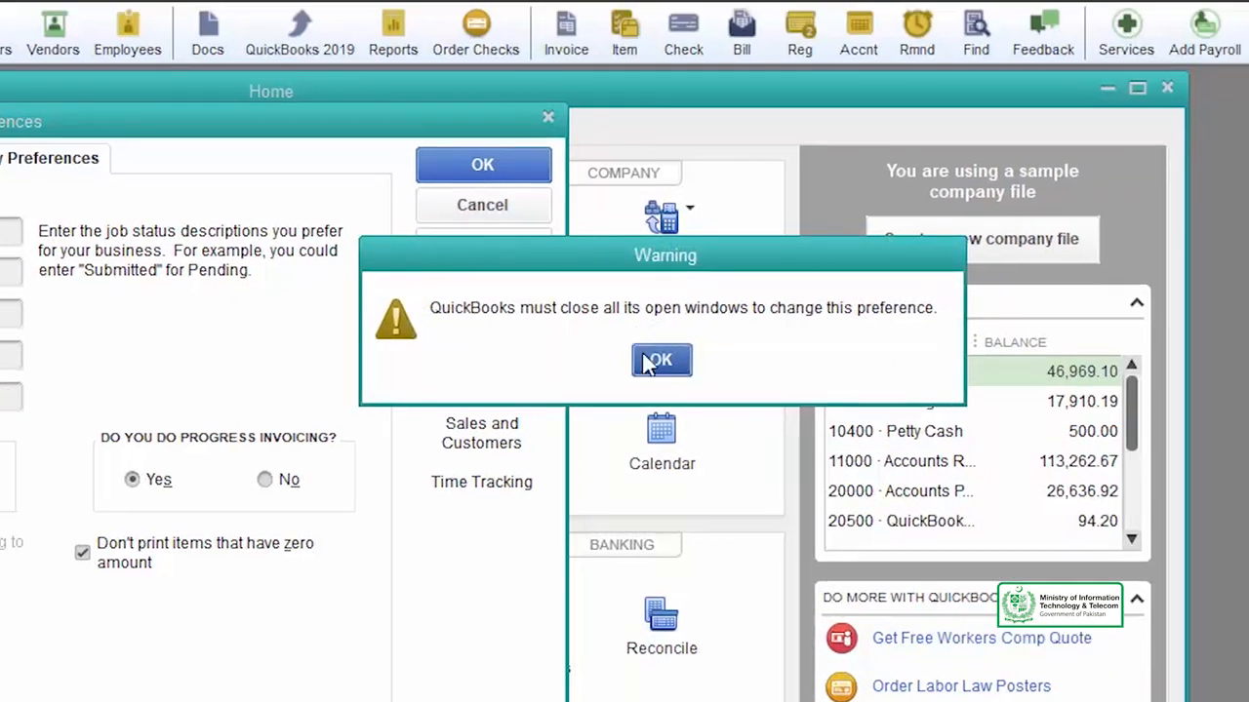
click(657, 362)
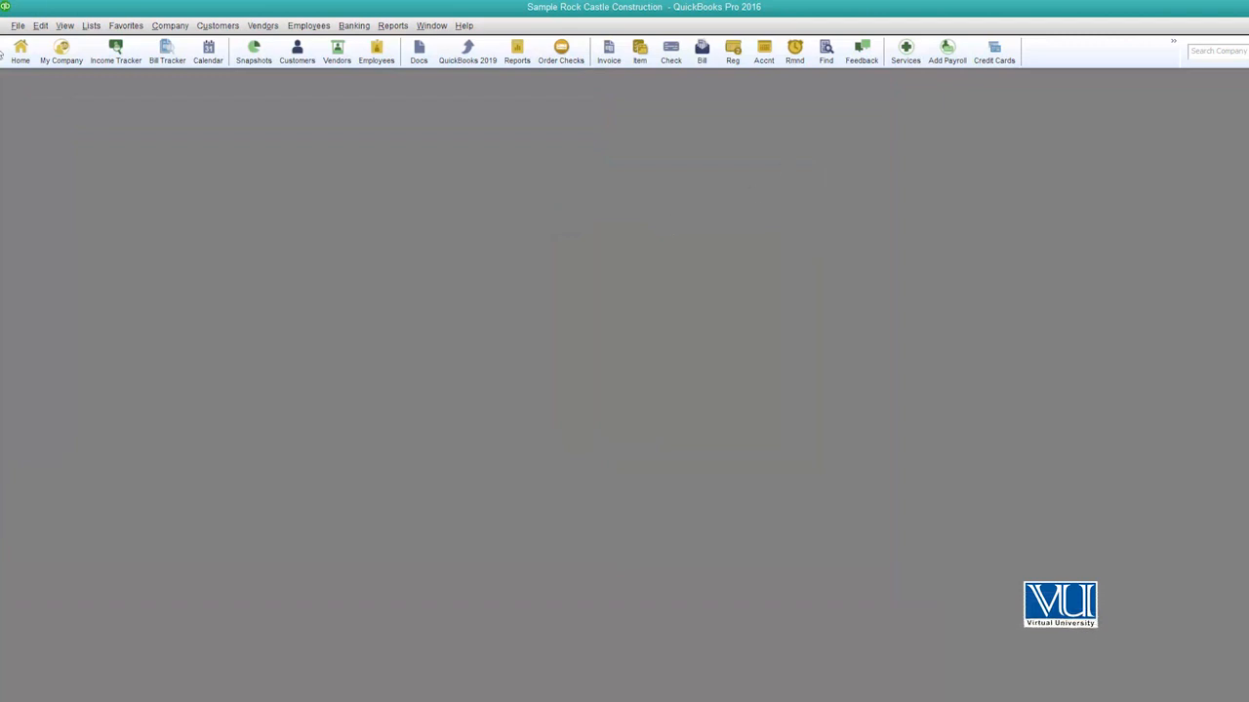
- Return to the home page and start a new estimate for the customer with the Family Room and Garage Repair jobs
click(21, 59)
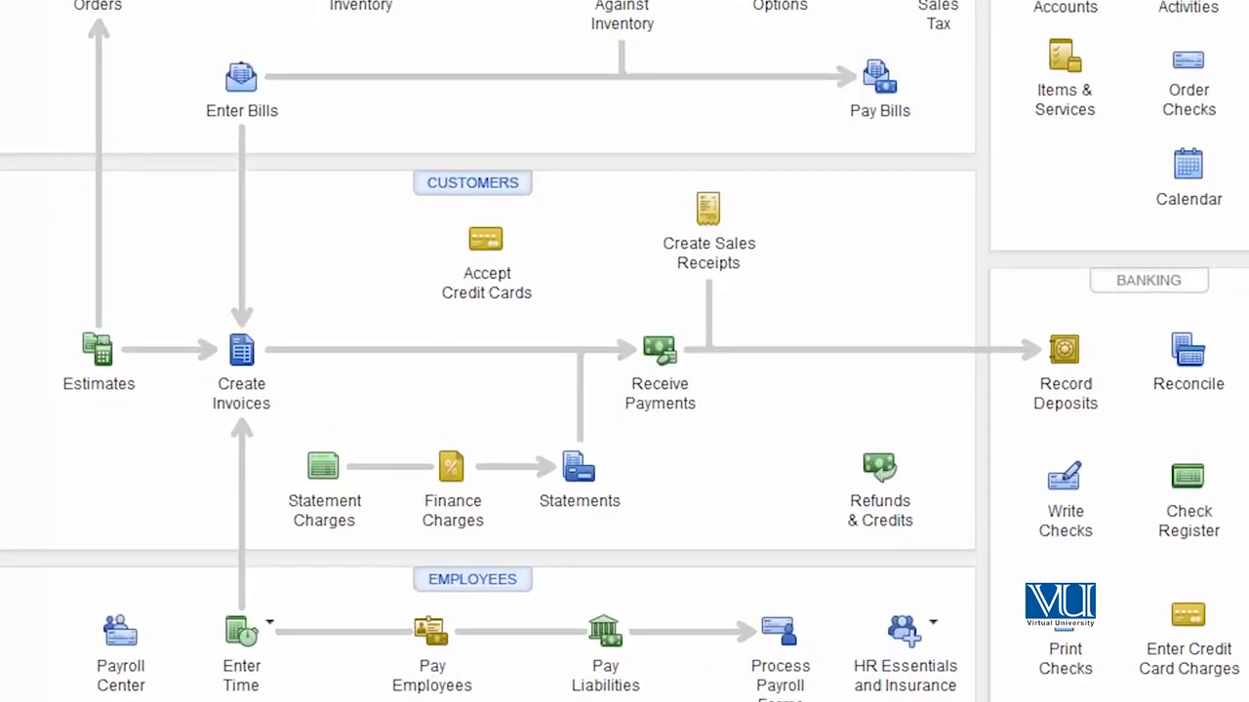
click(95, 390)
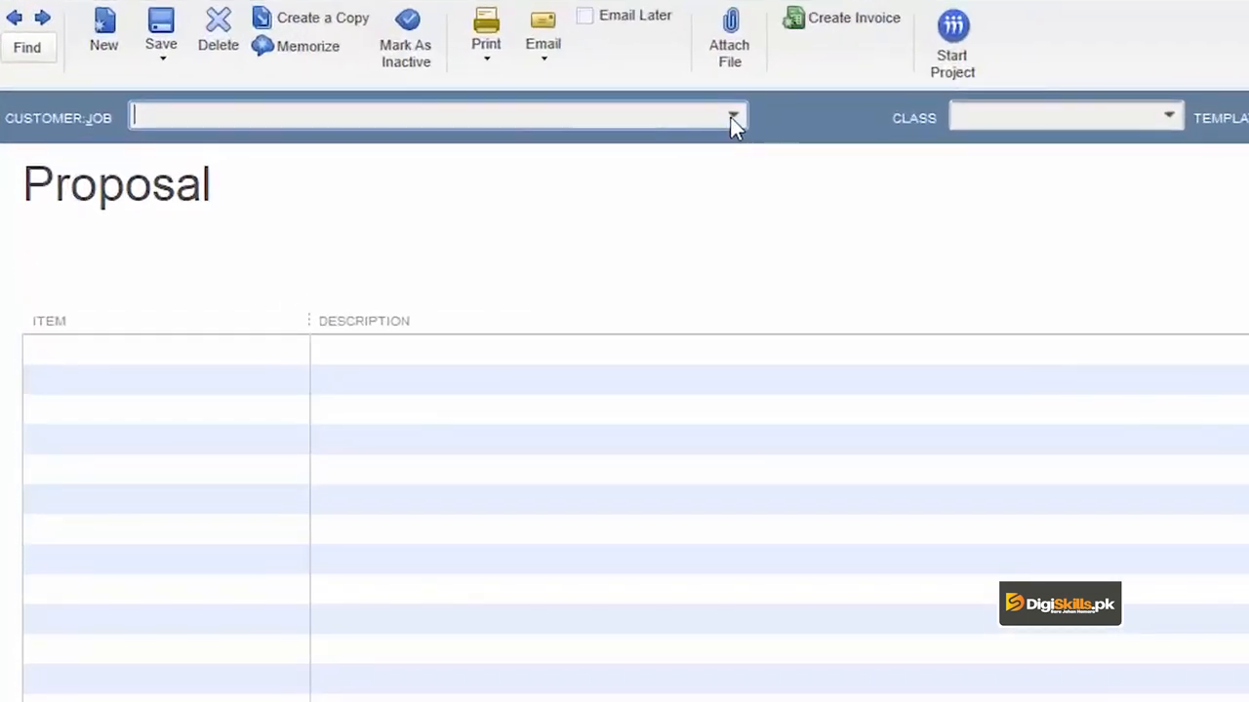
click(392, 134)
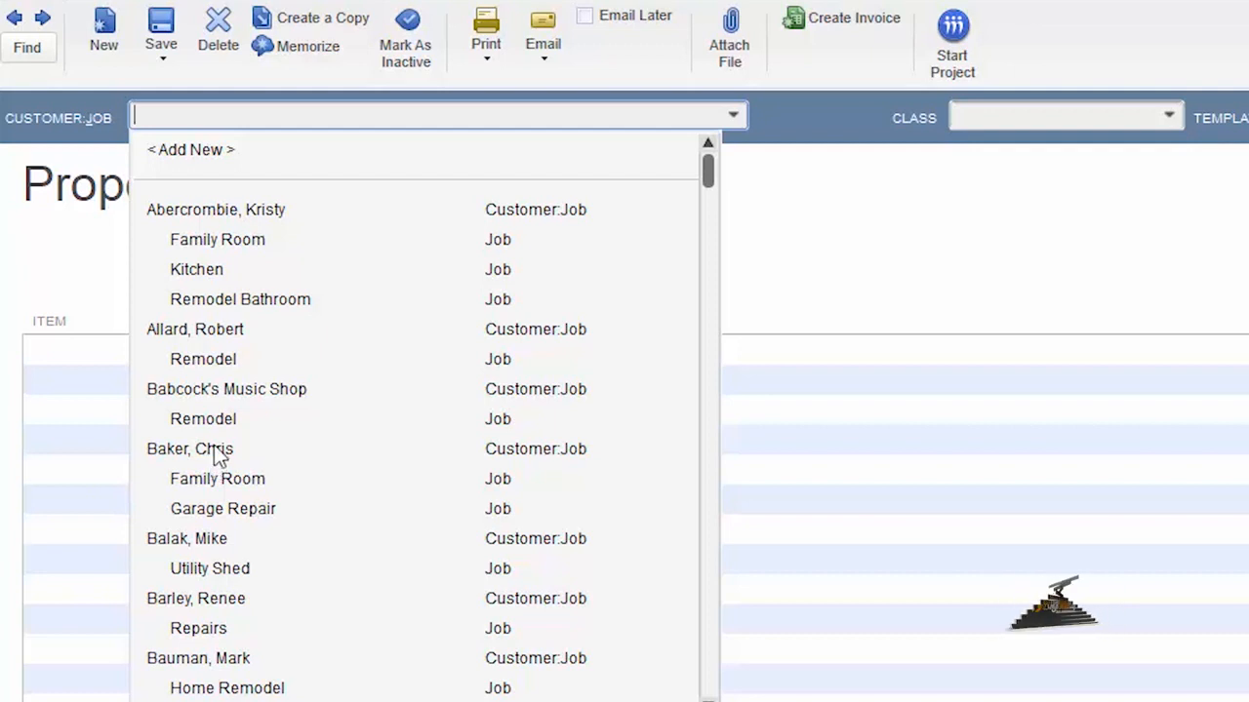
click(216, 447)
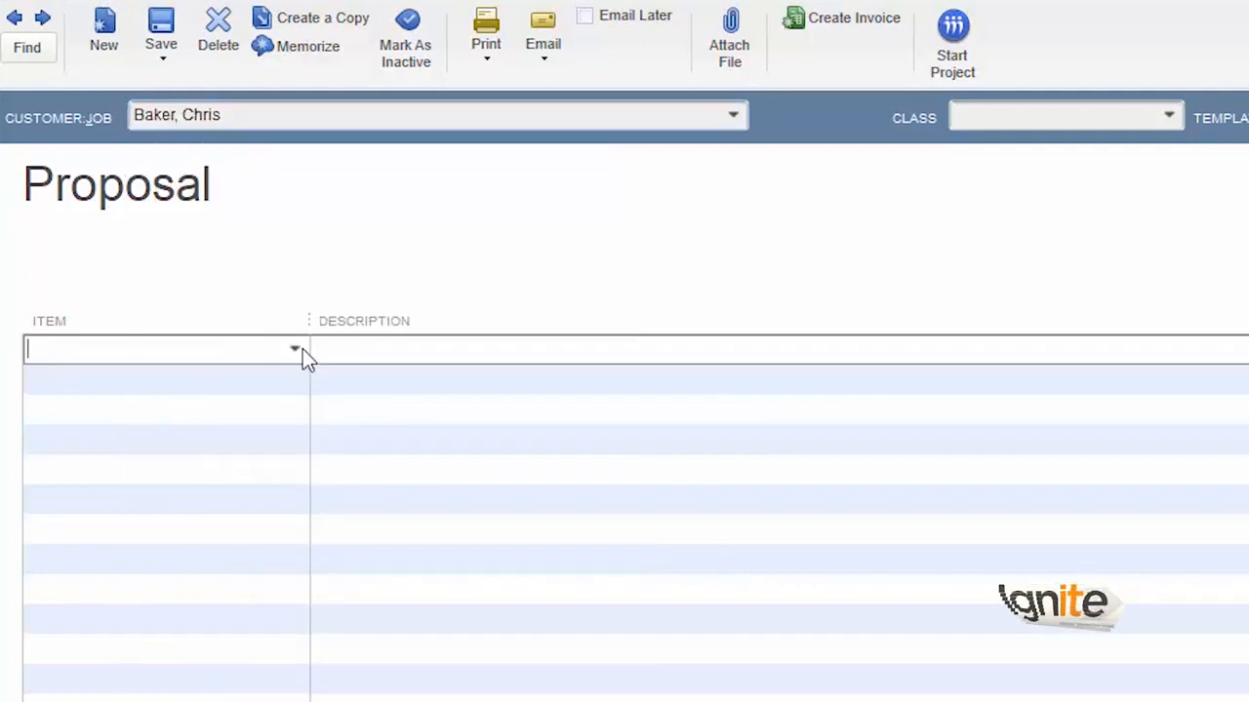
- Add the items Cabinet Pulls, Door Frame and Installation to the first three lines of the proposal
click(296, 348)
scroll(260, 574, down, 5)
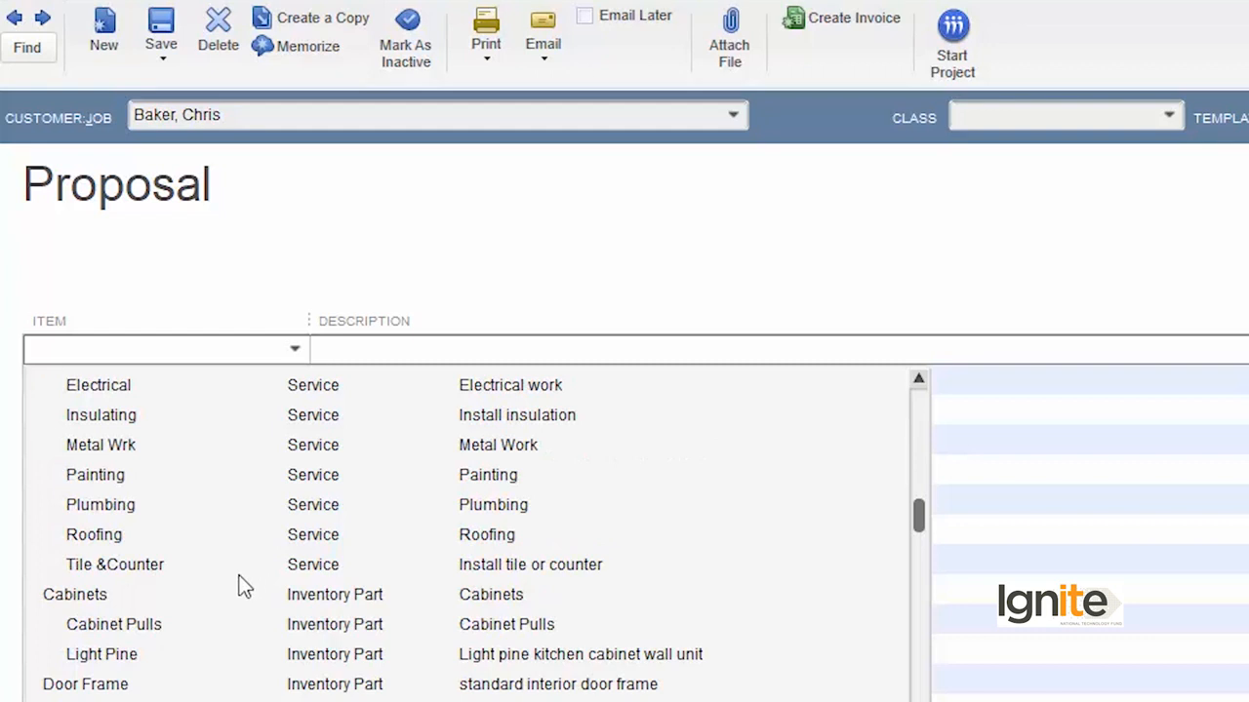
click(137, 624)
click(296, 380)
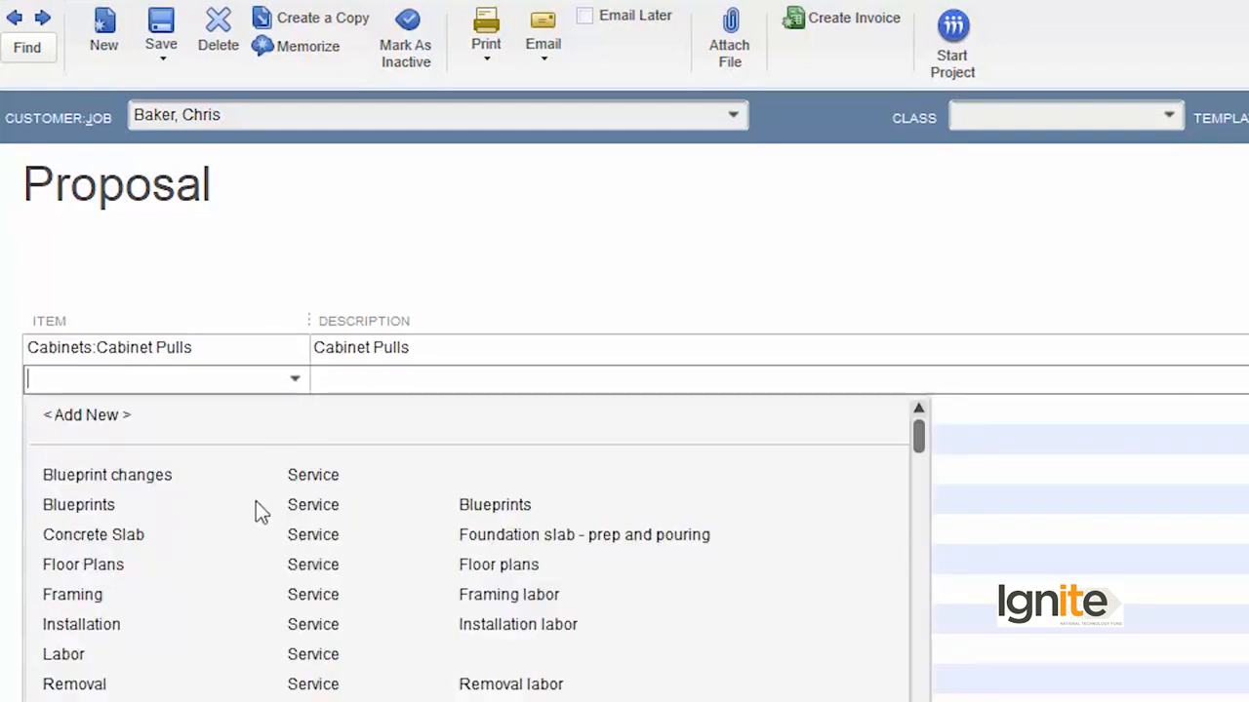
scroll(249, 560, down, 5)
click(107, 701)
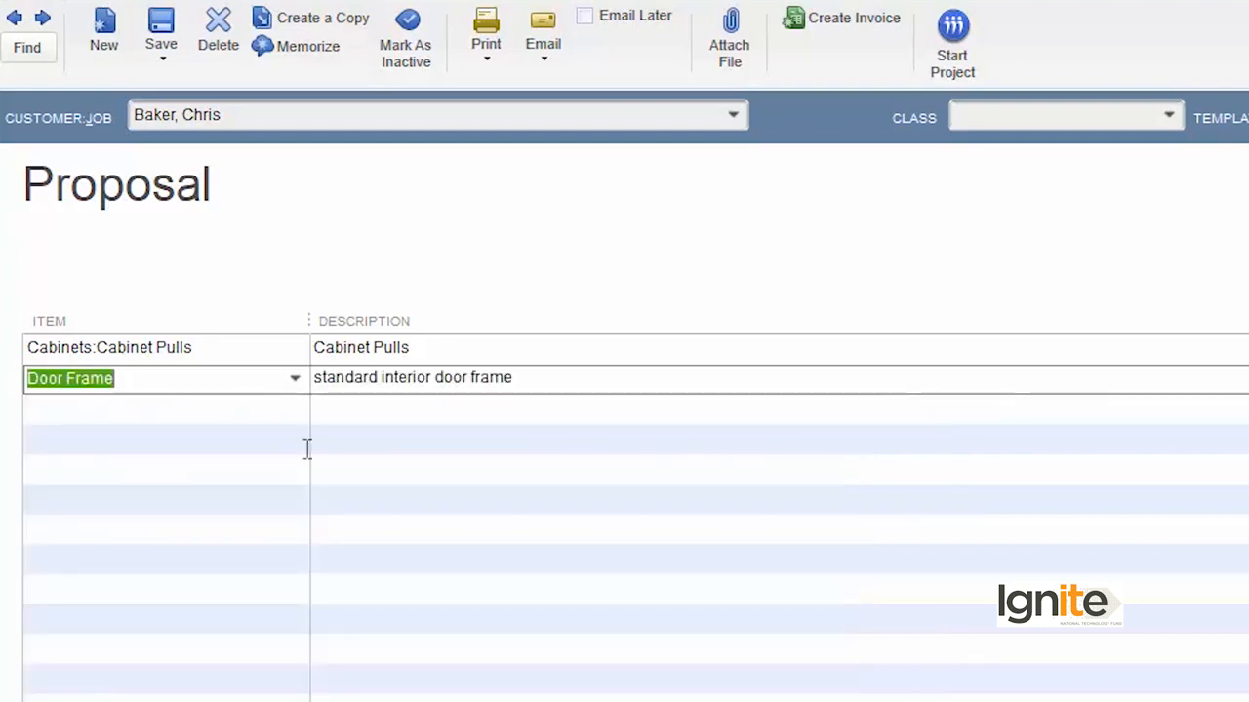
click(302, 409)
click(291, 415)
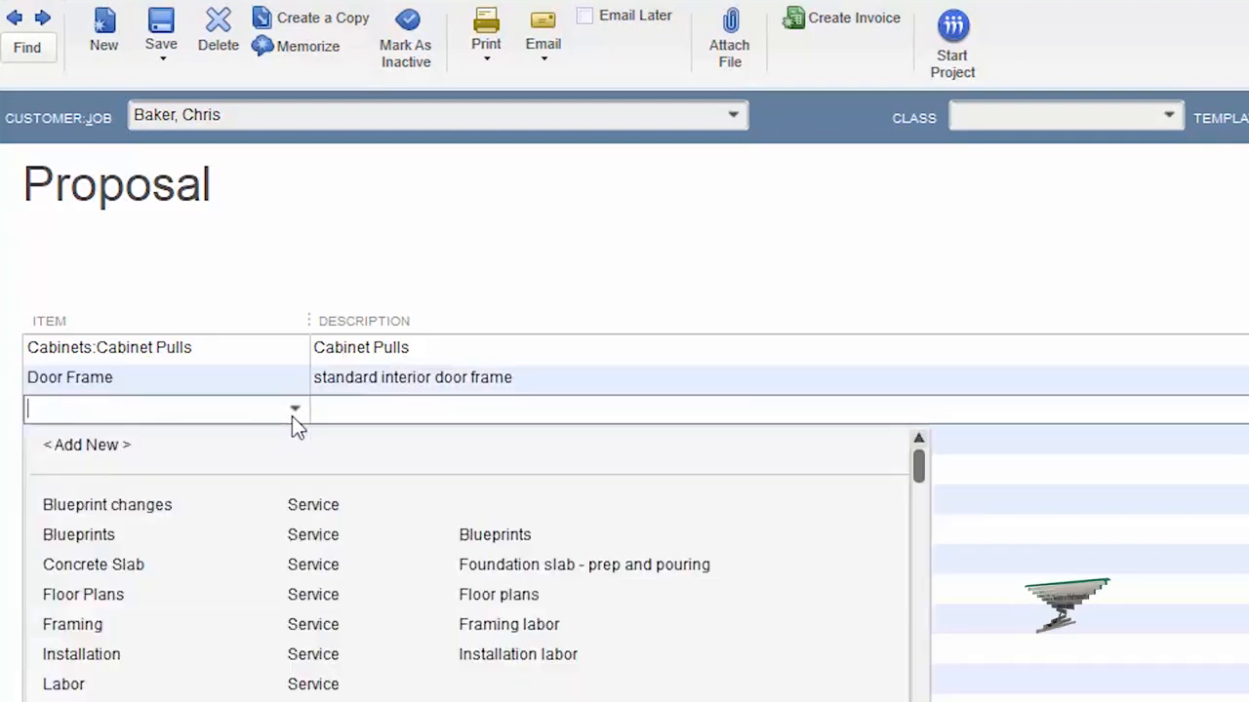
click(81, 654)
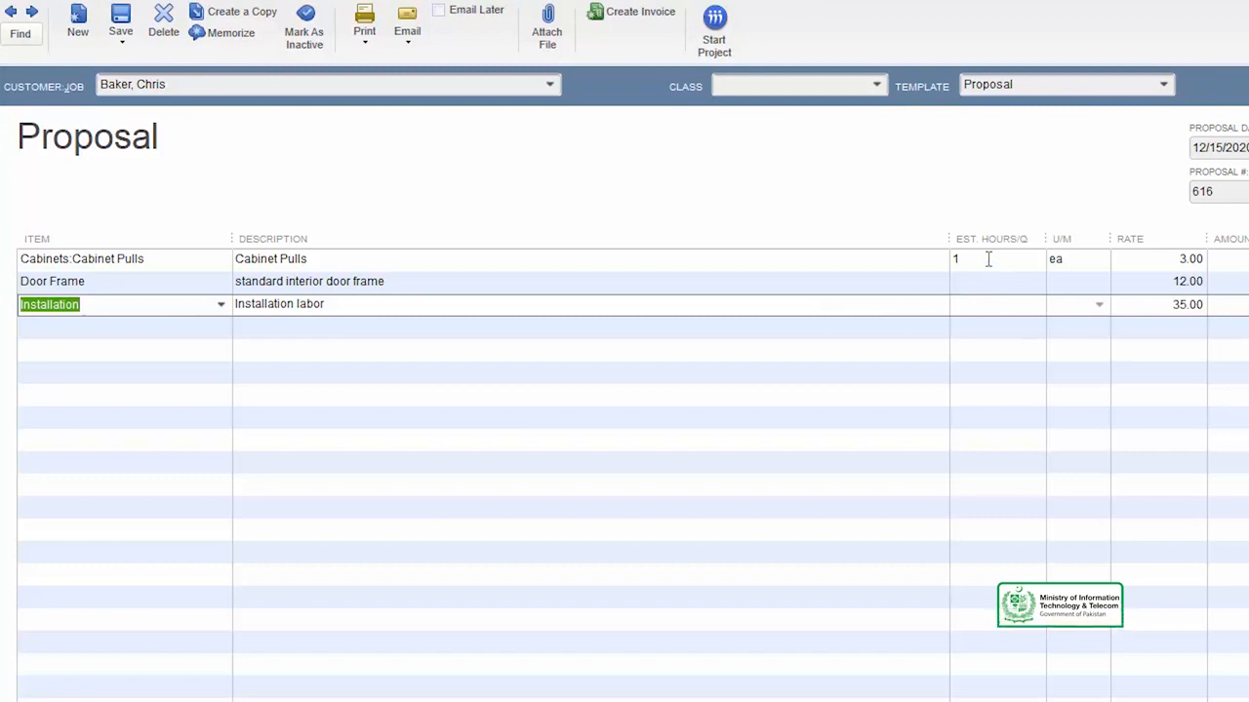
- Set the estimated quantity to 3 for each of the Cabinet Pulls, Door Frame and Installation lines
click(988, 258)
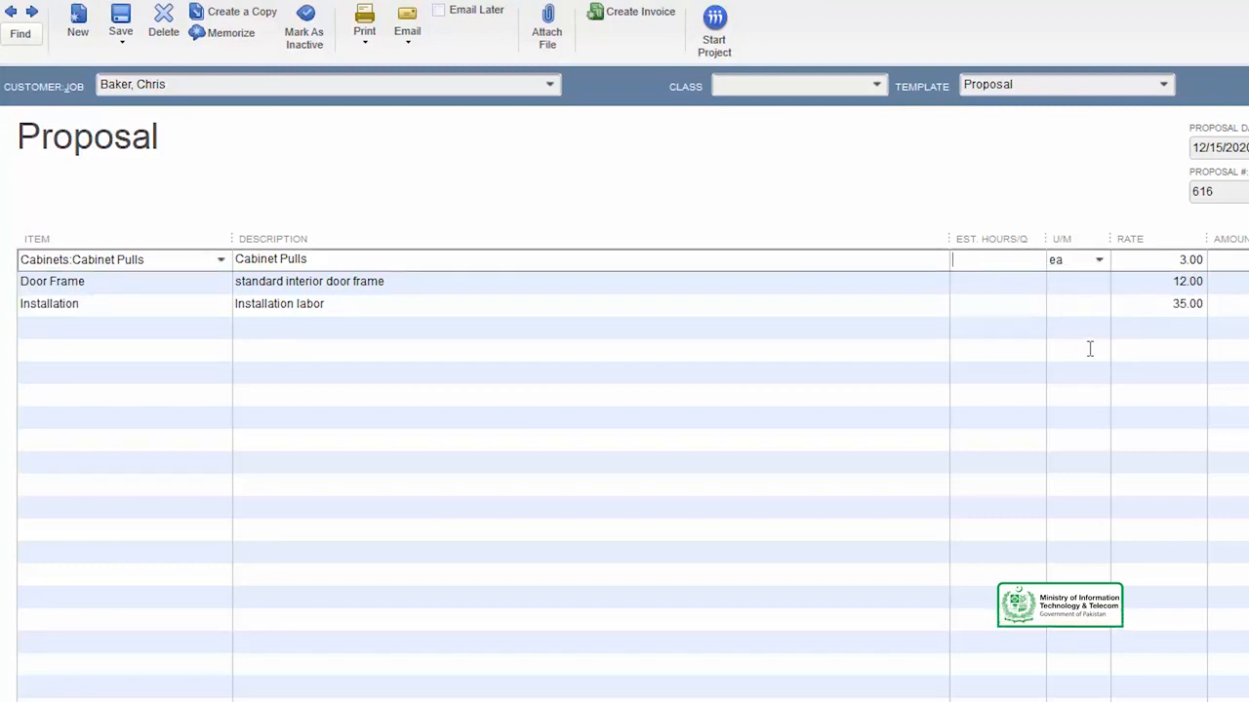
text(3)
click(1064, 330)
click(993, 282)
text(3)
click(993, 304)
text(3)
click(1024, 351)
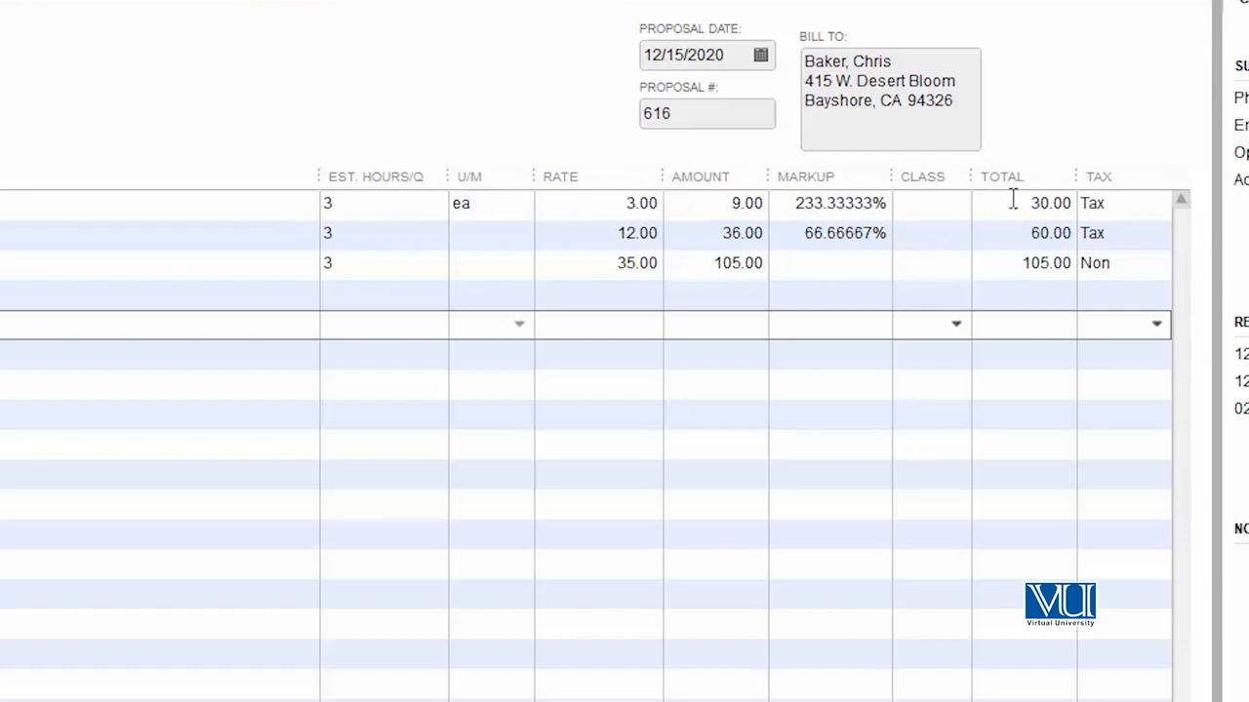
- Apply a 15% markup to the Installation line of the proposal
click(841, 273)
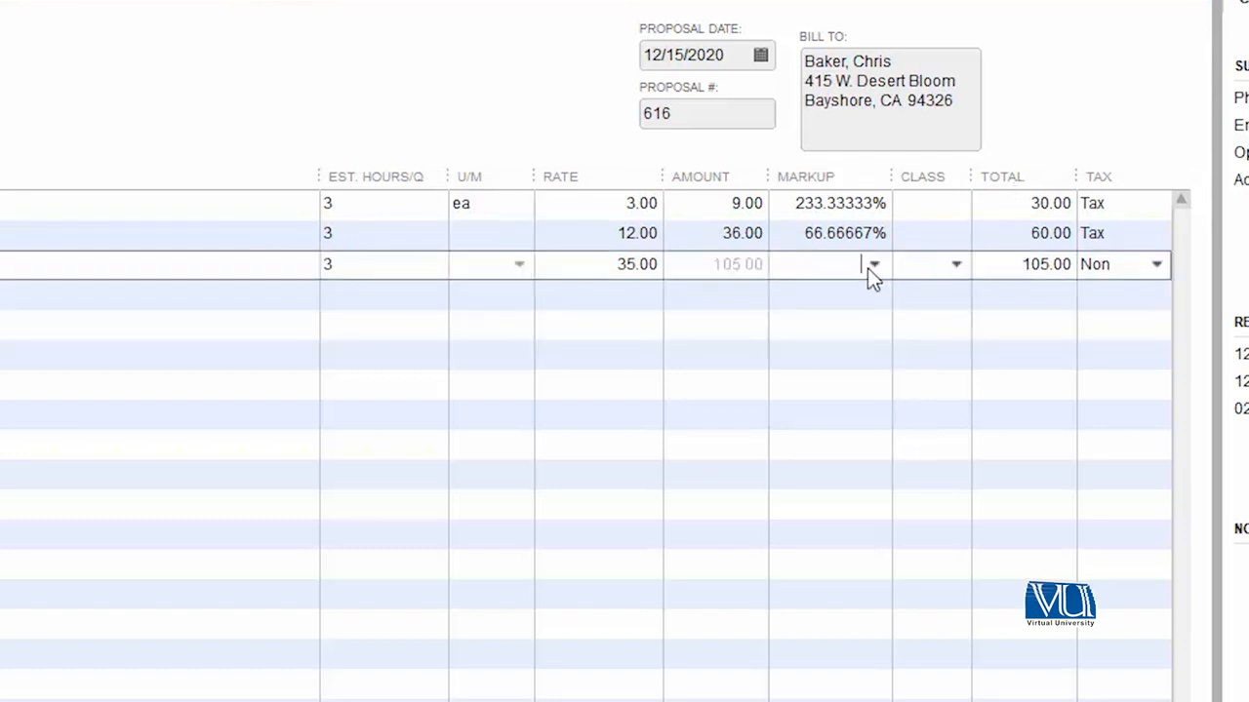
text(15)
key(Tab)
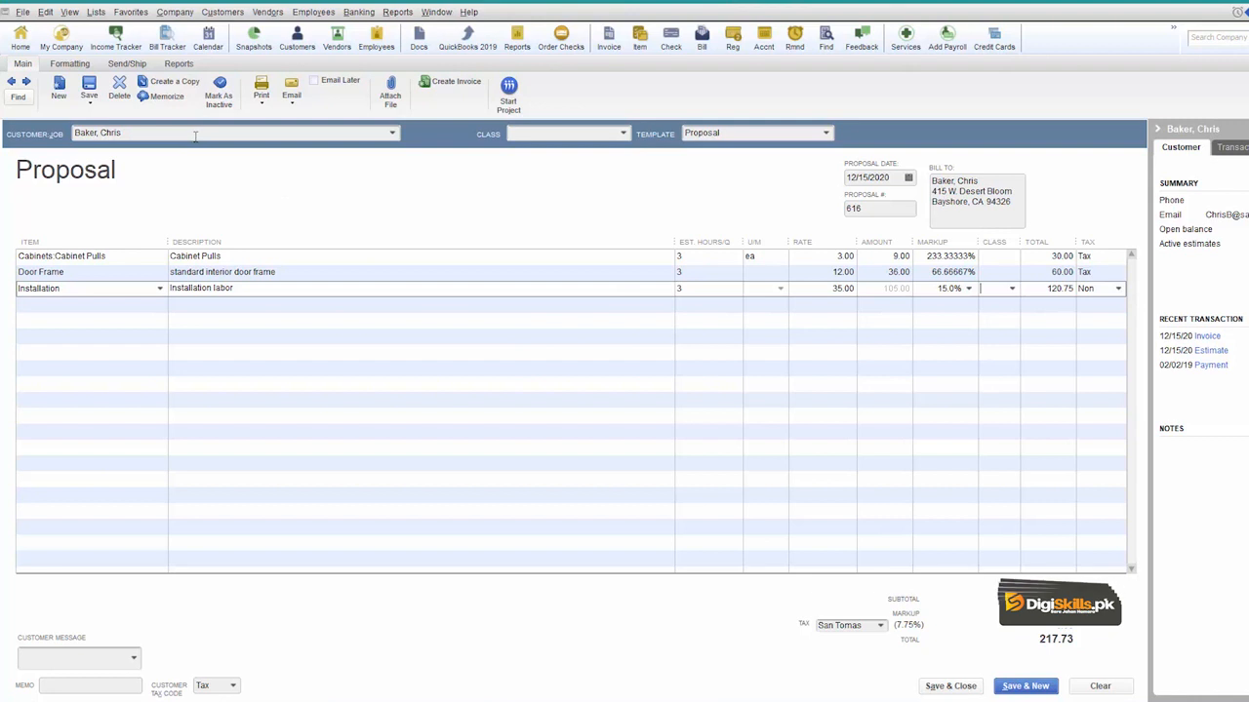
- Set the quantities to 7 for Cabinet Pulls, 7 for Door Frame and 21 for Installation, and save and close the proposal
click(699, 257)
text(7)
key(Return)
click(707, 274)
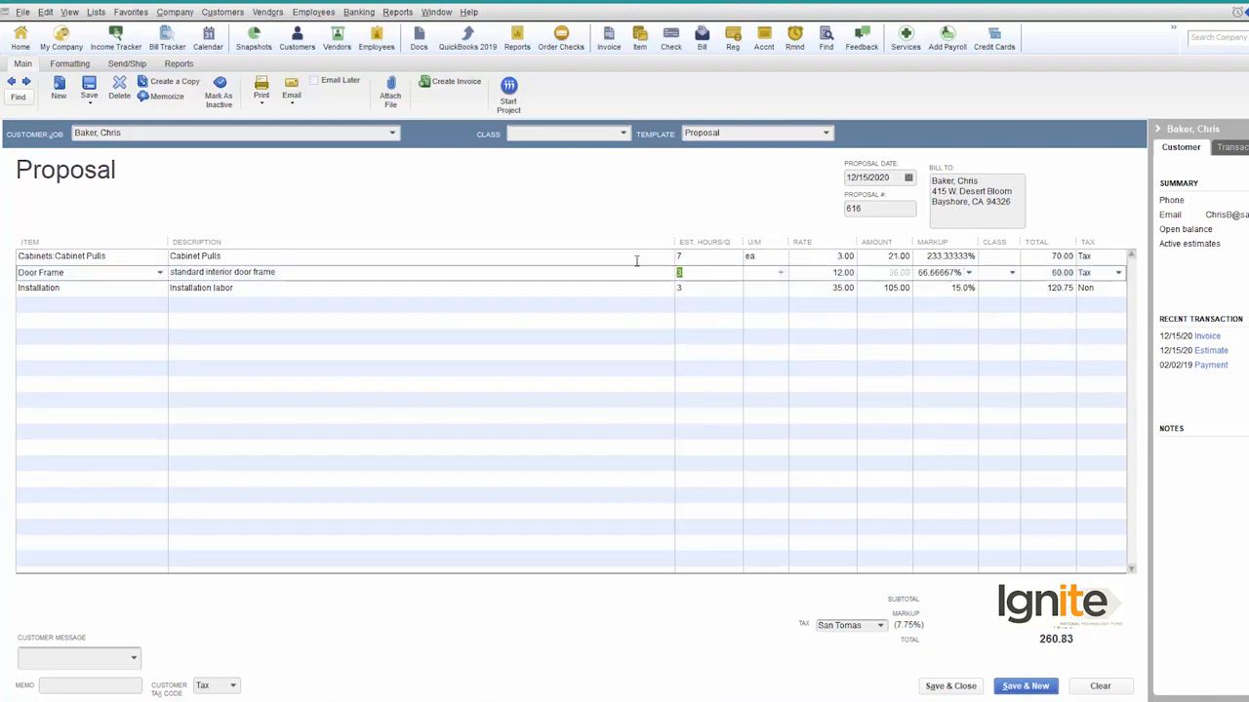
text(7)
click(732, 310)
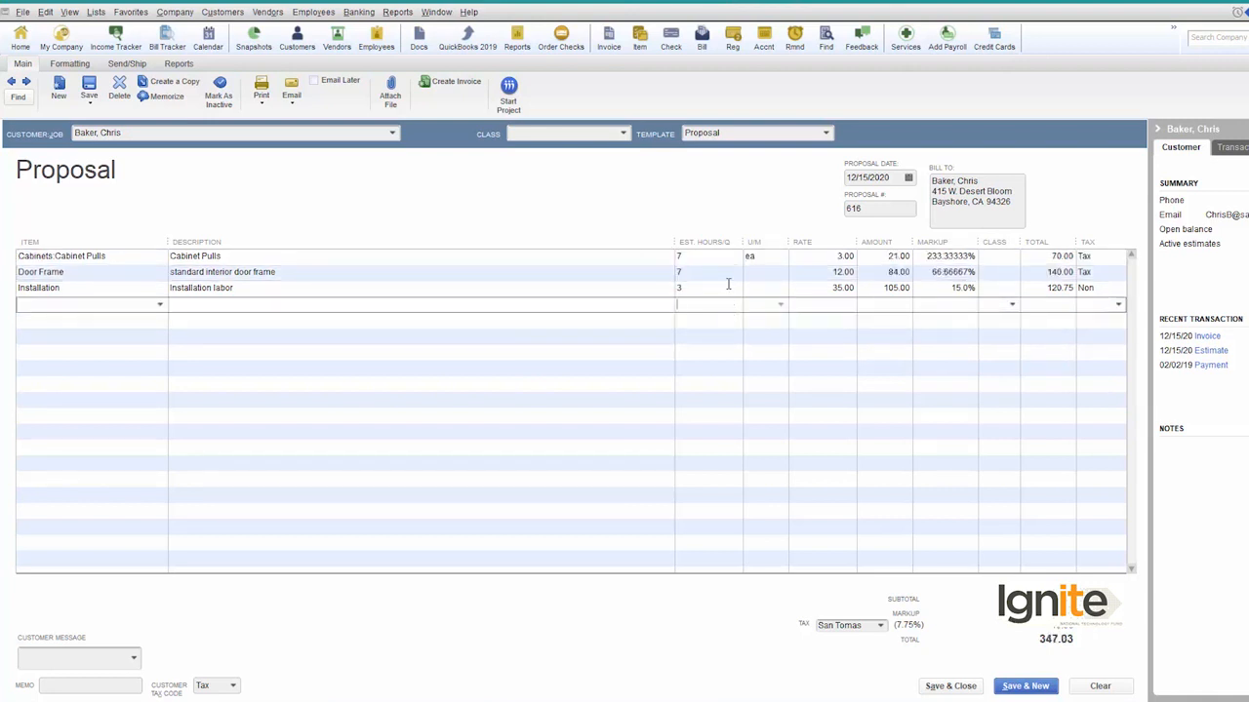
click(689, 291)
text(21)
key(Tab)
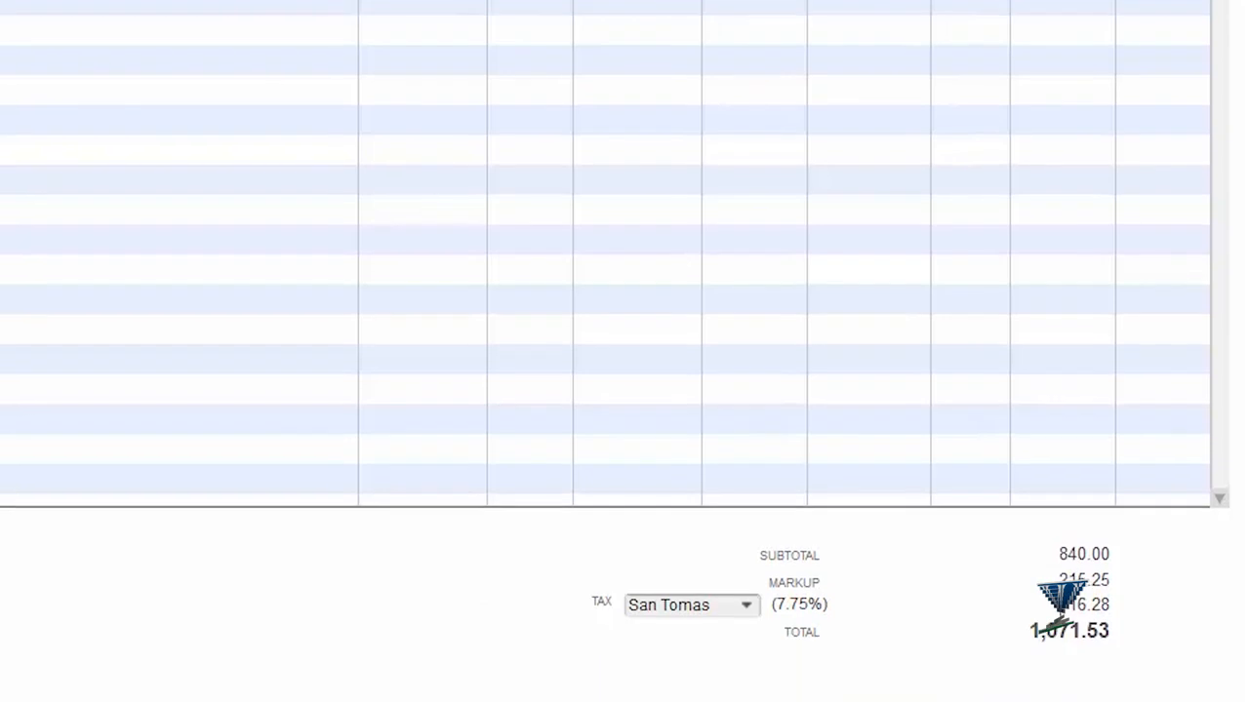
click(872, 671)
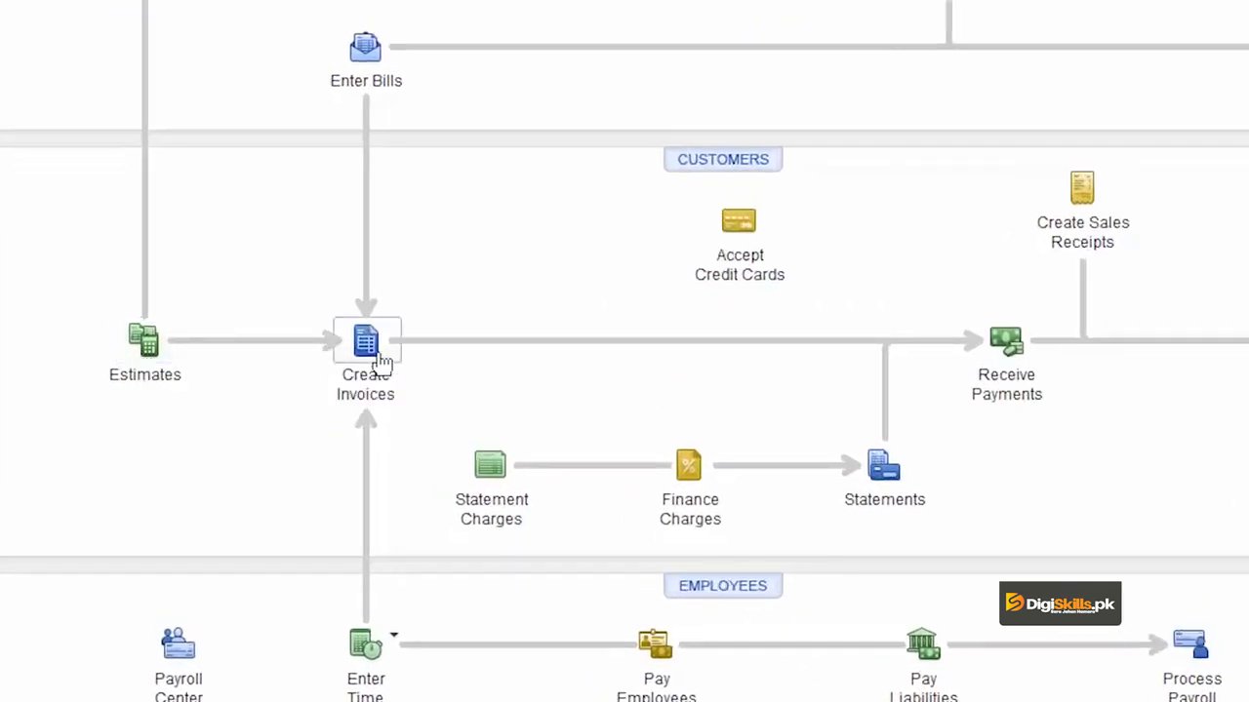
- Create a new invoice for the same customer and base it on the available 12/15/2020 estimate
click(378, 362)
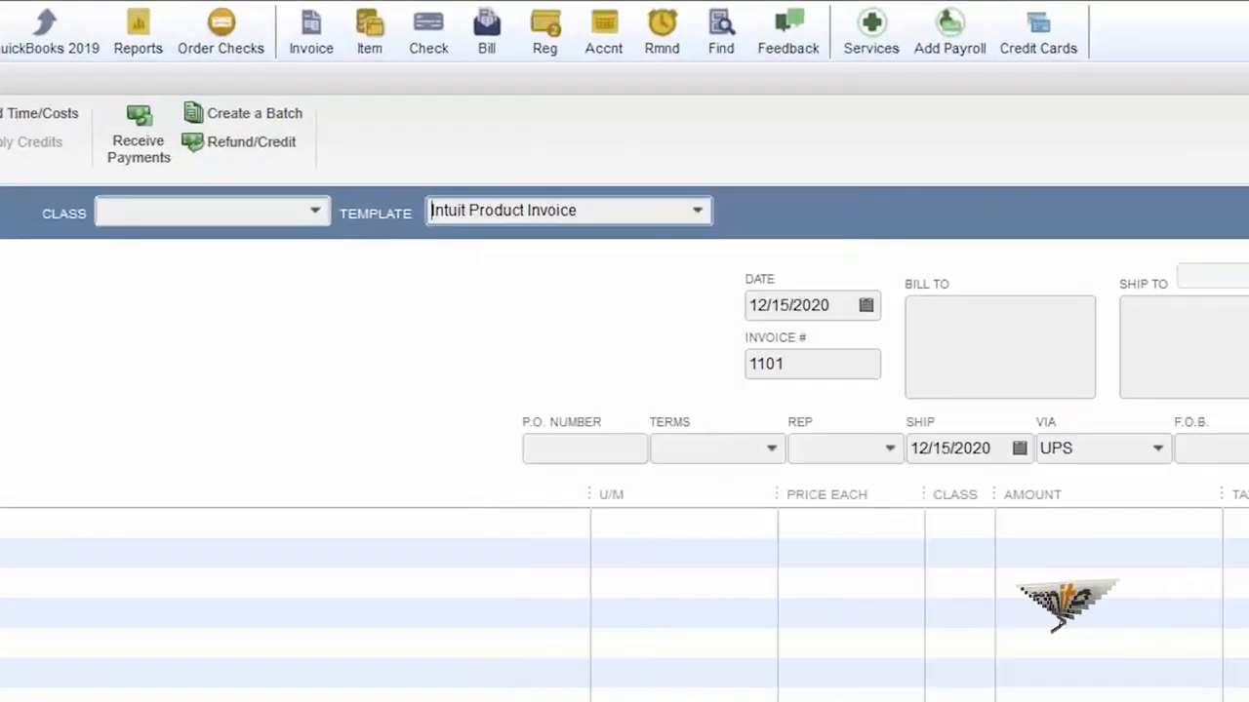
click(717, 212)
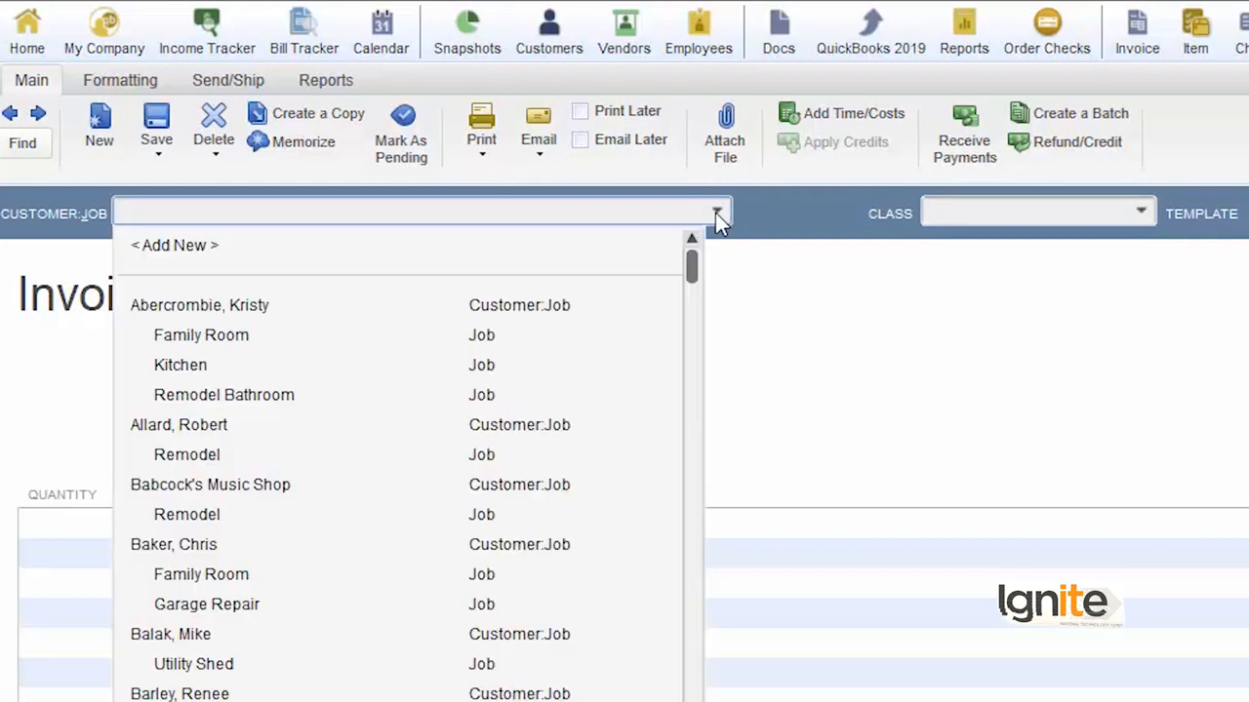
click(224, 539)
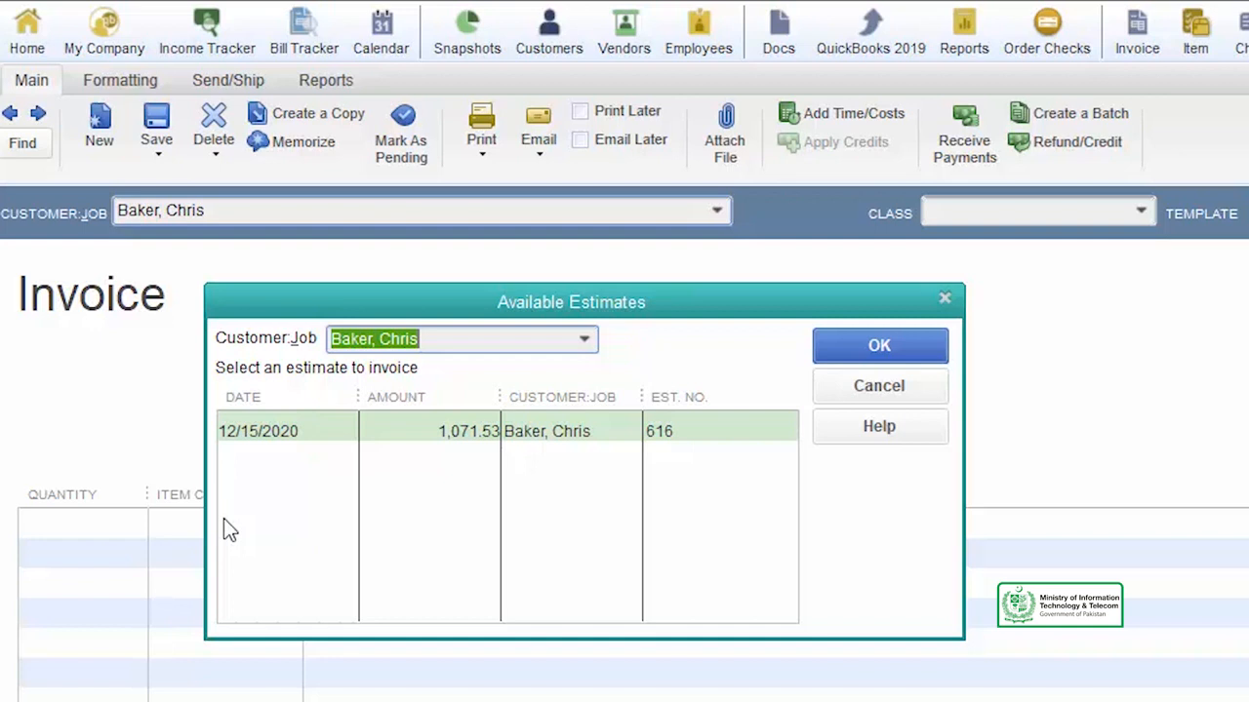
click(363, 427)
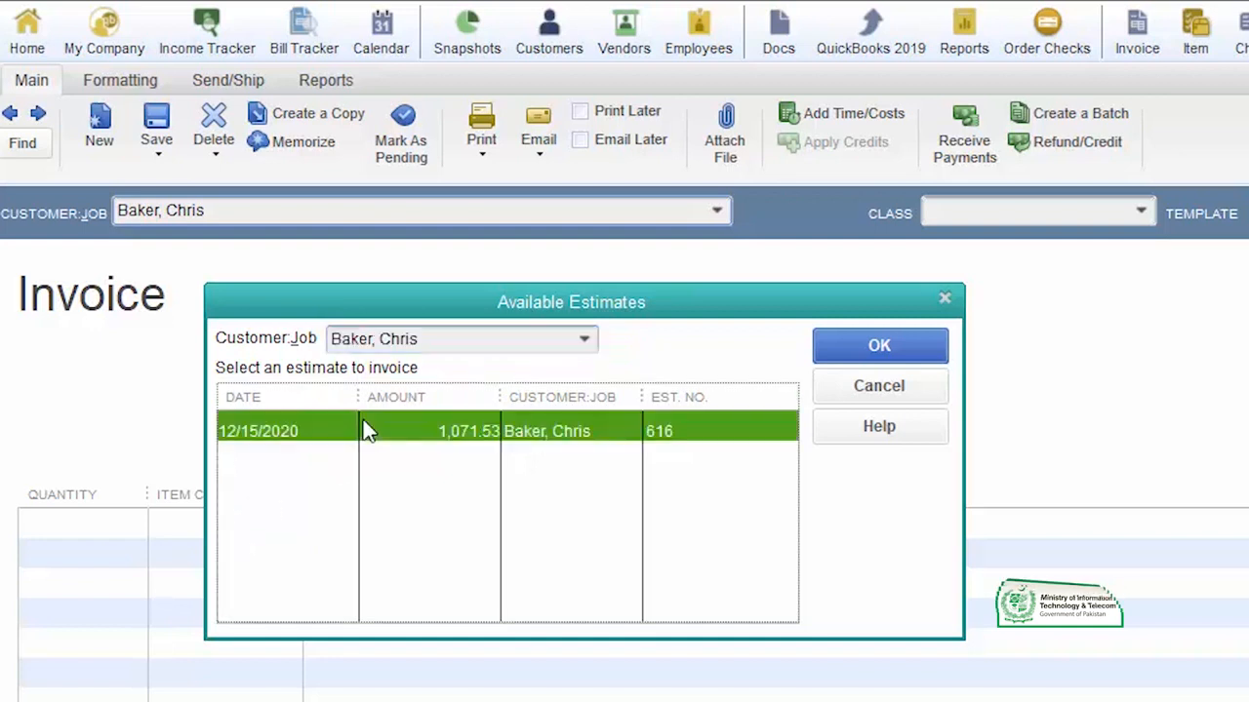
click(842, 358)
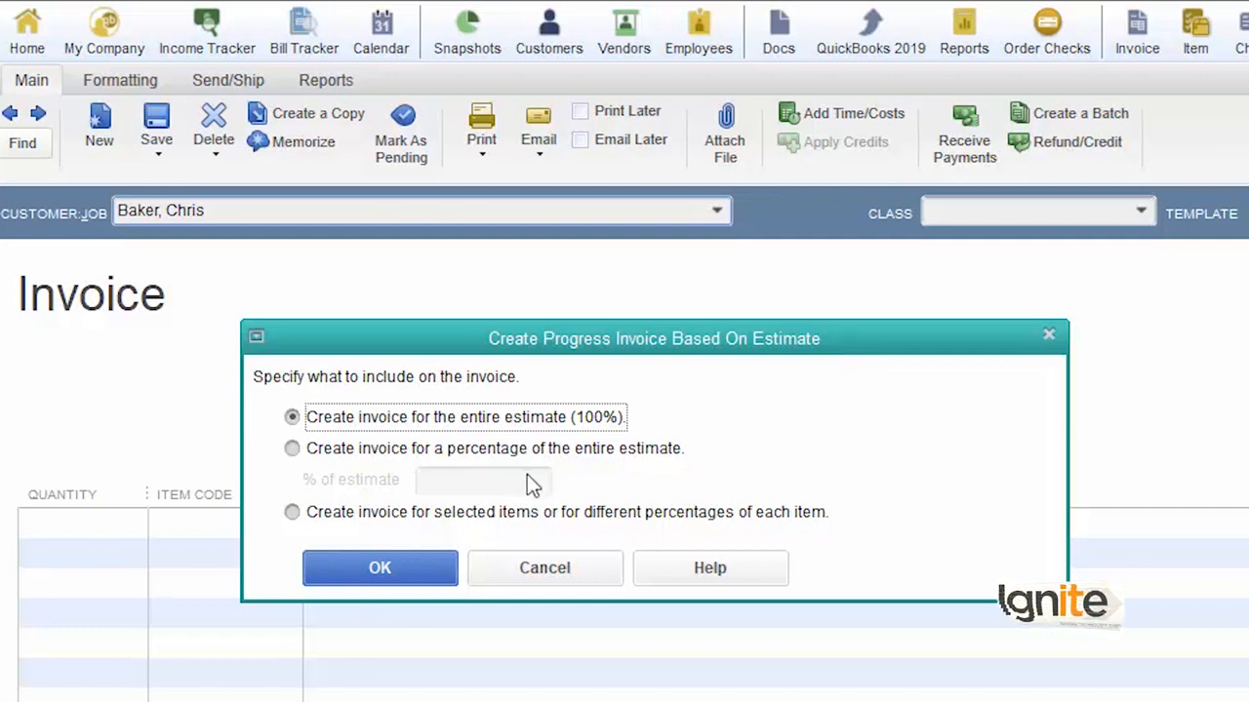
- Bill 25% of the entire estimate on the progress invoice and widen the invoice's Item column
click(318, 450)
click(425, 478)
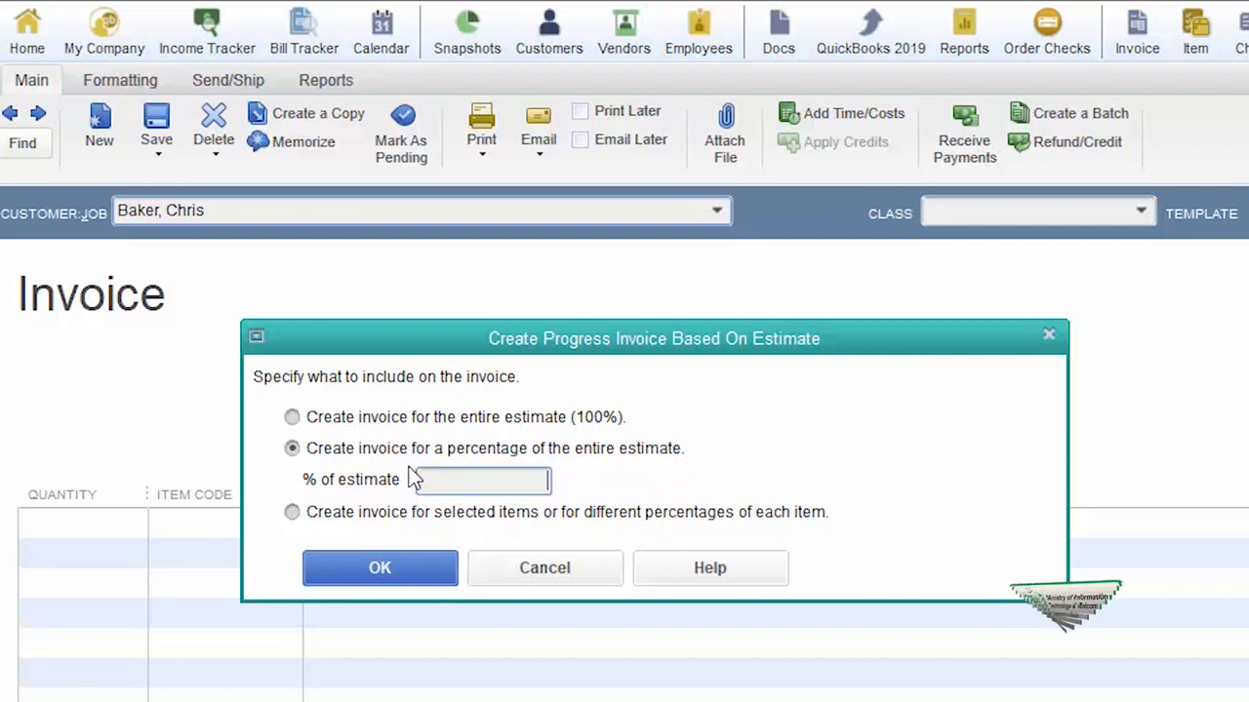
text(25)
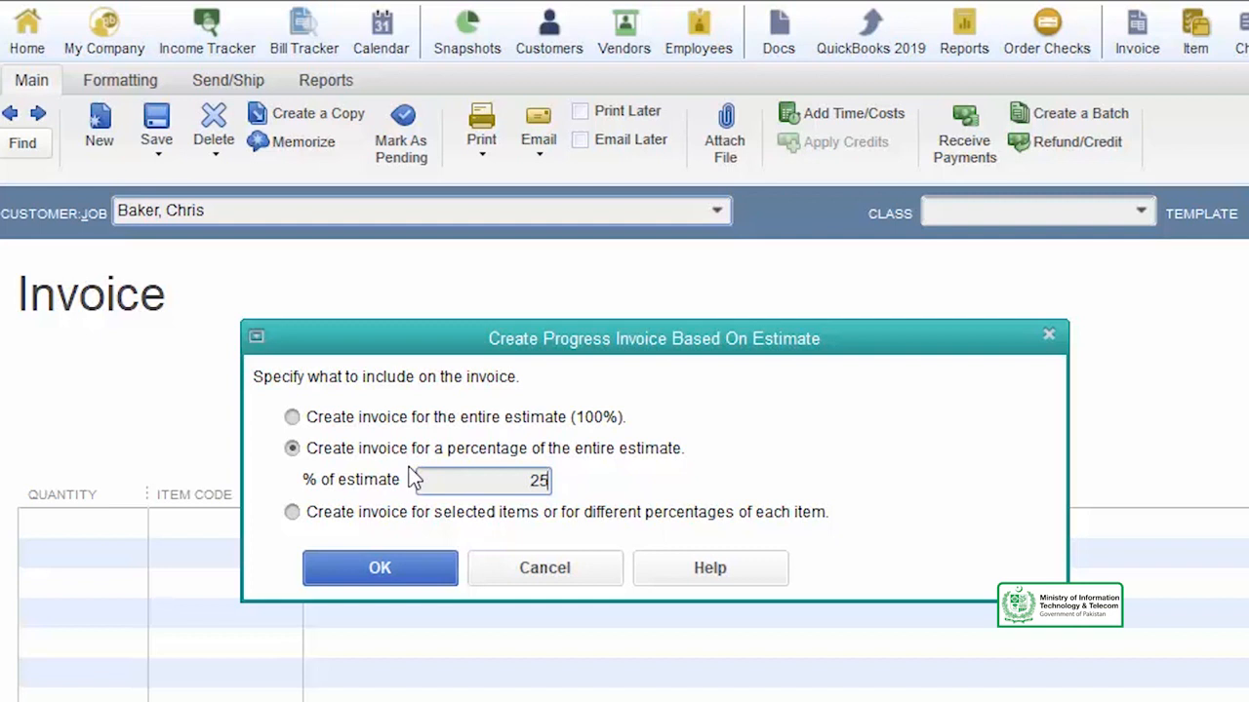
text(%)
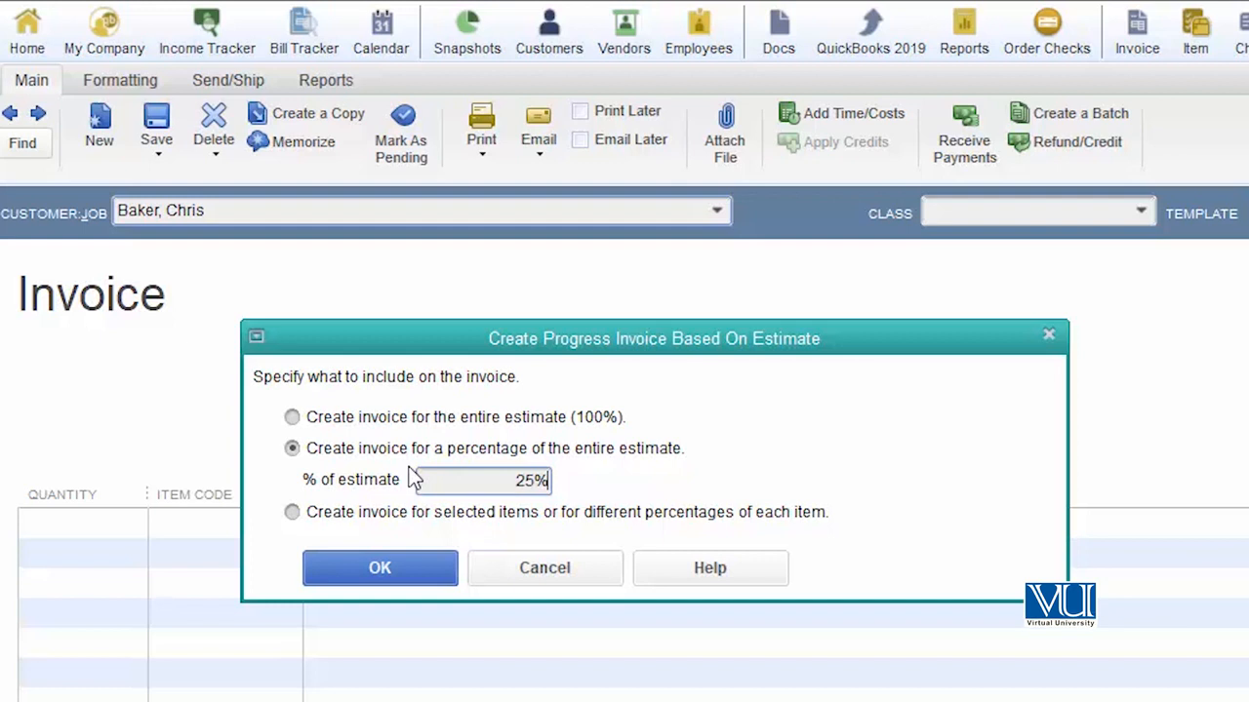
click(374, 576)
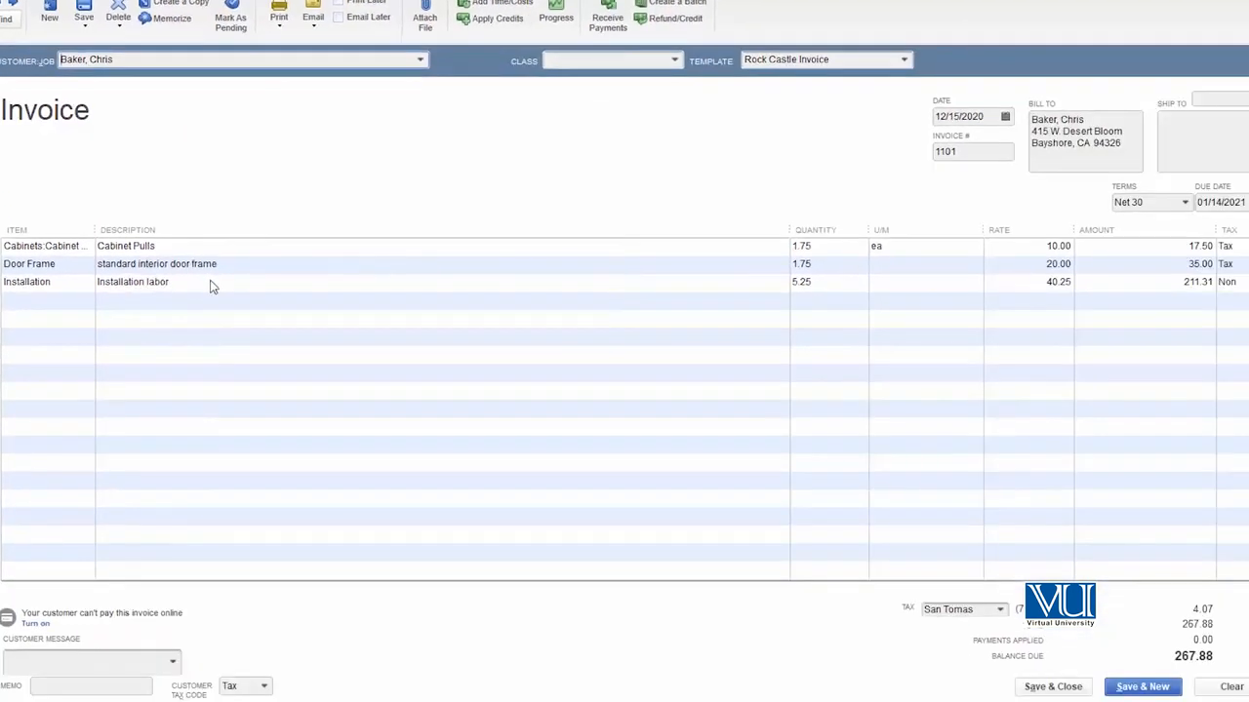
drag(94, 234, 201, 234)
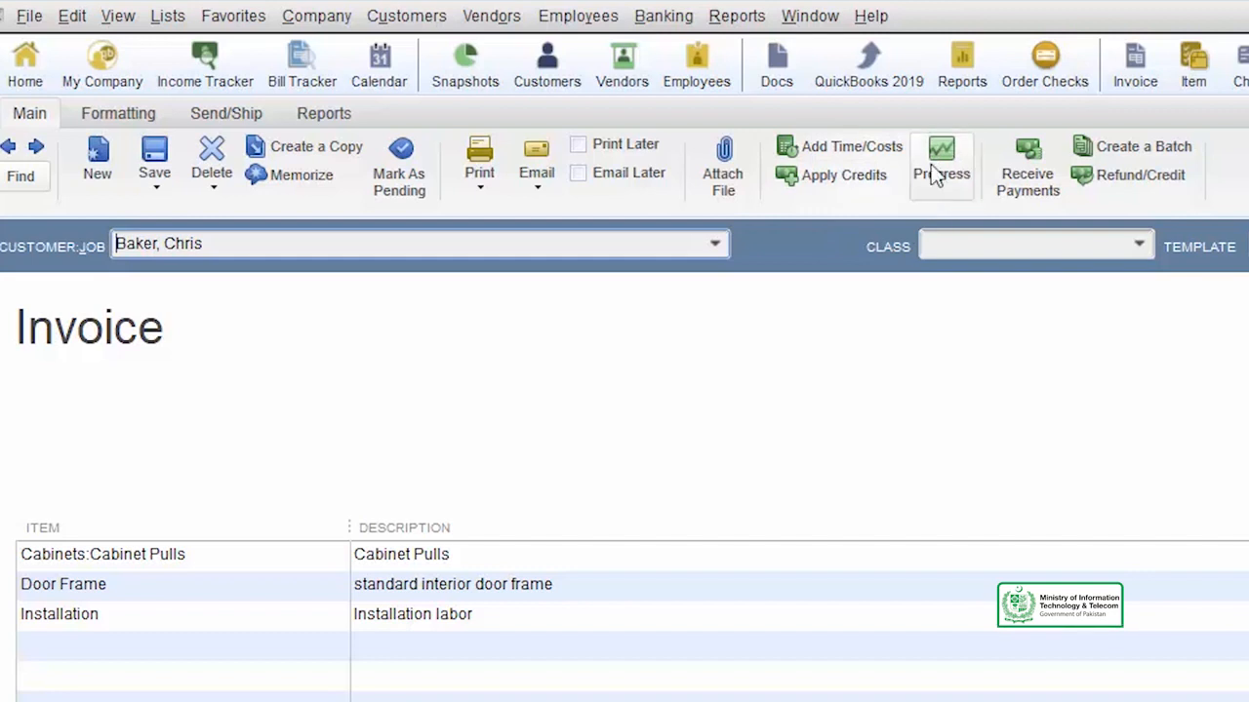
- Open the invoice's progress details for the estimate items and widen the Prior Qty, Prior Amt and Prior % columns
click(937, 174)
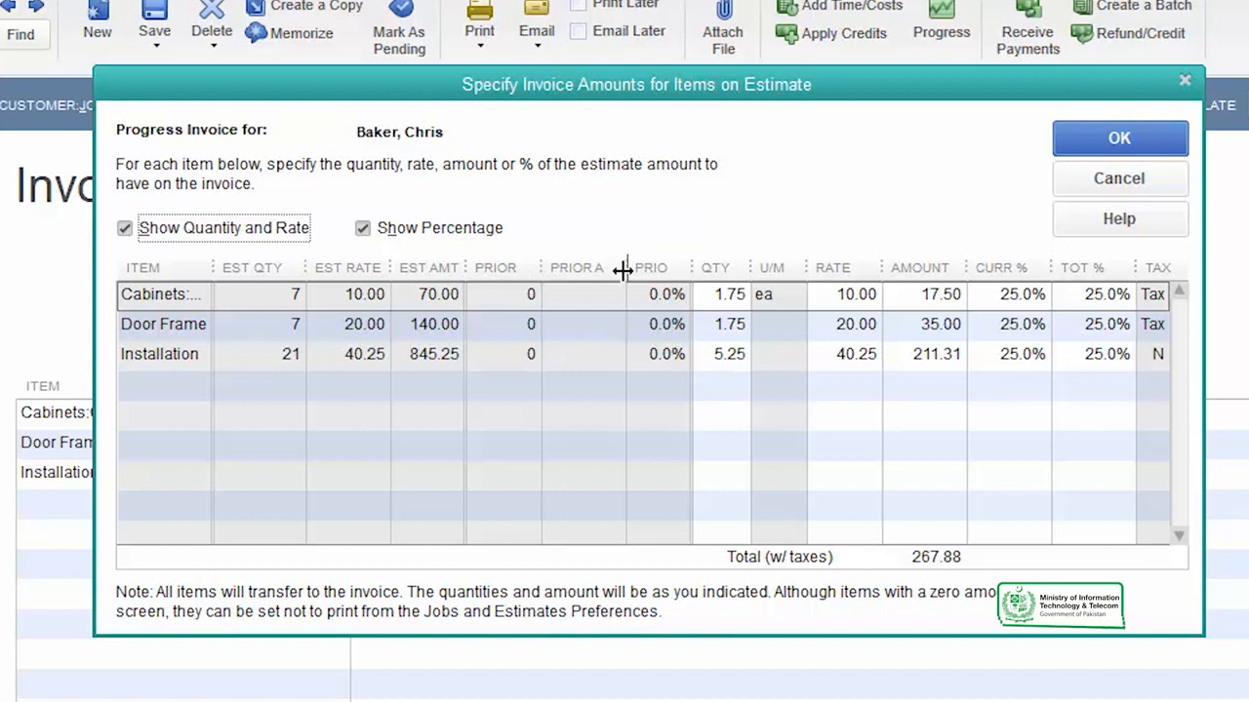
drag(621, 268, 650, 267)
drag(542, 268, 564, 268)
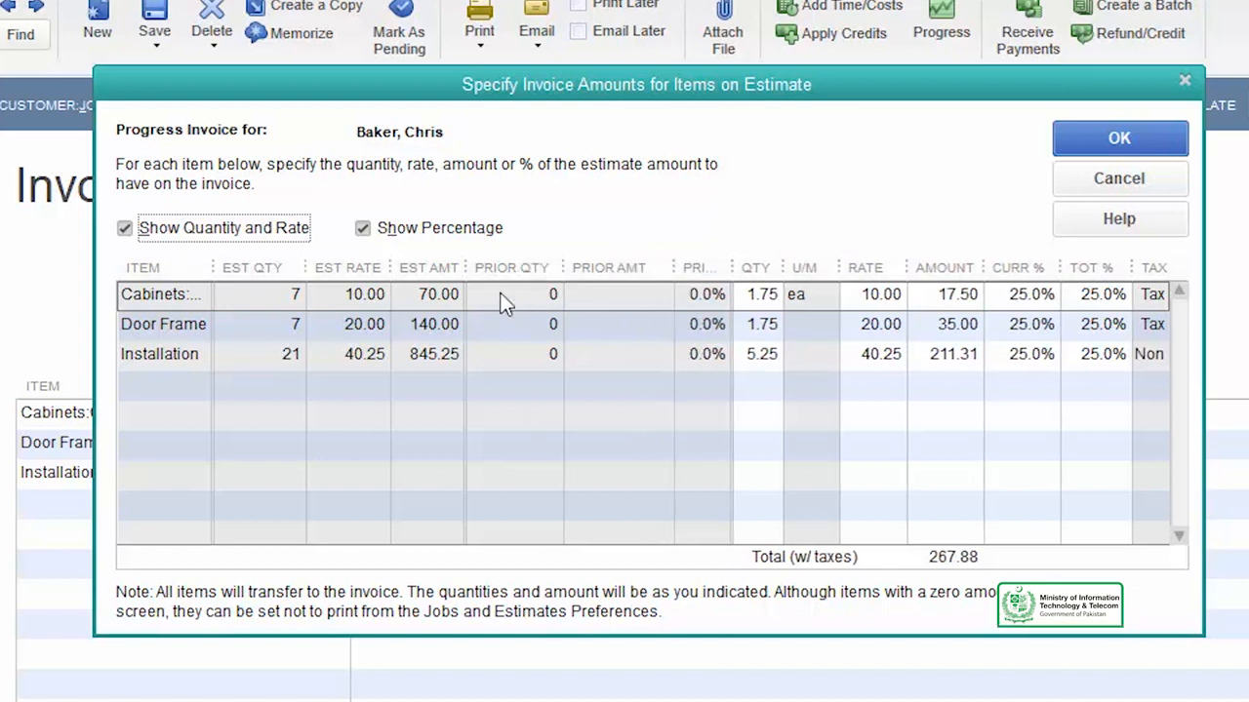
drag(733, 264, 751, 262)
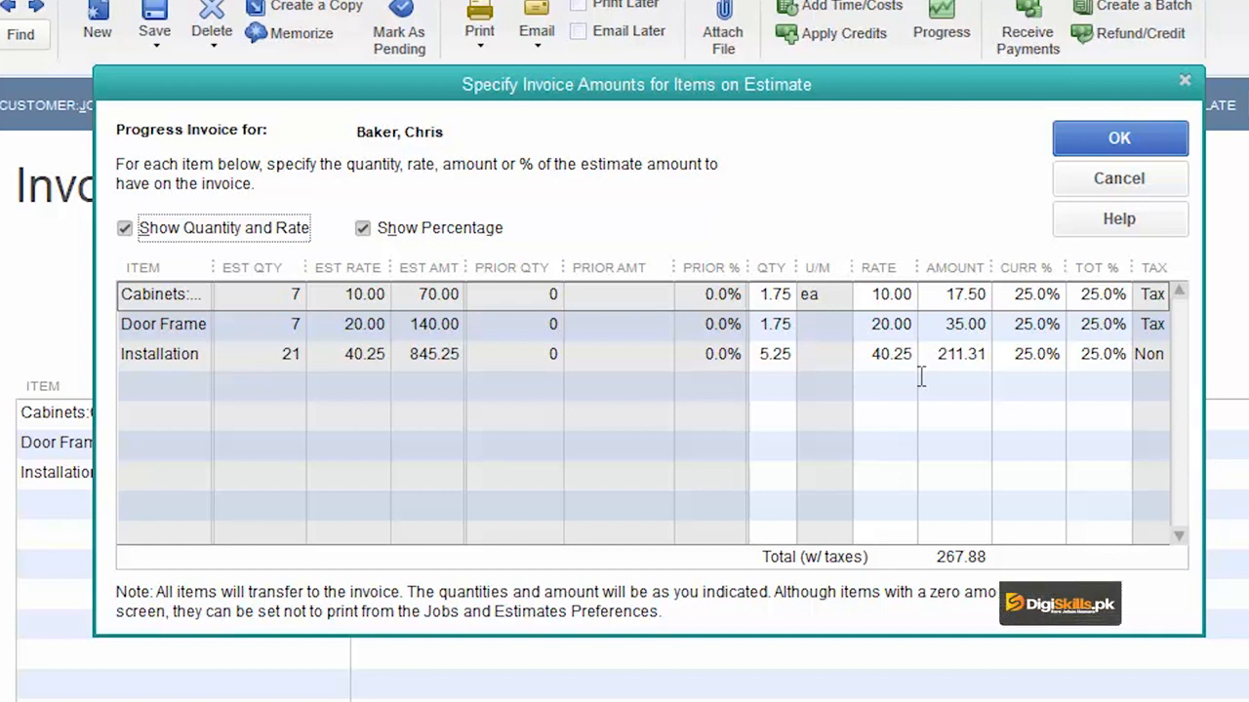
- Slightly widen the Item column and set the invoiced quantities to 2 for Cabinet Pulls and 2 for Door Frame
mouse_move(215, 268)
mouse_down()
mouse_move(242, 267)
mouse_move(221, 267)
mouse_up()
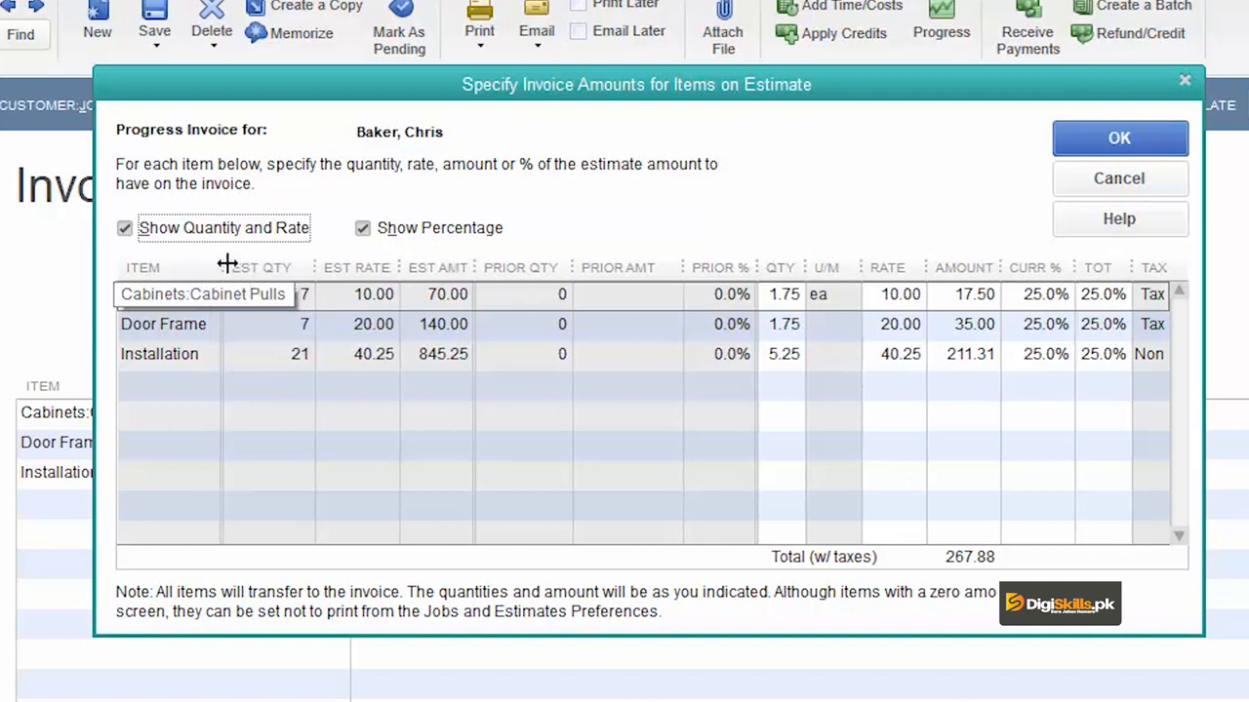
click(783, 294)
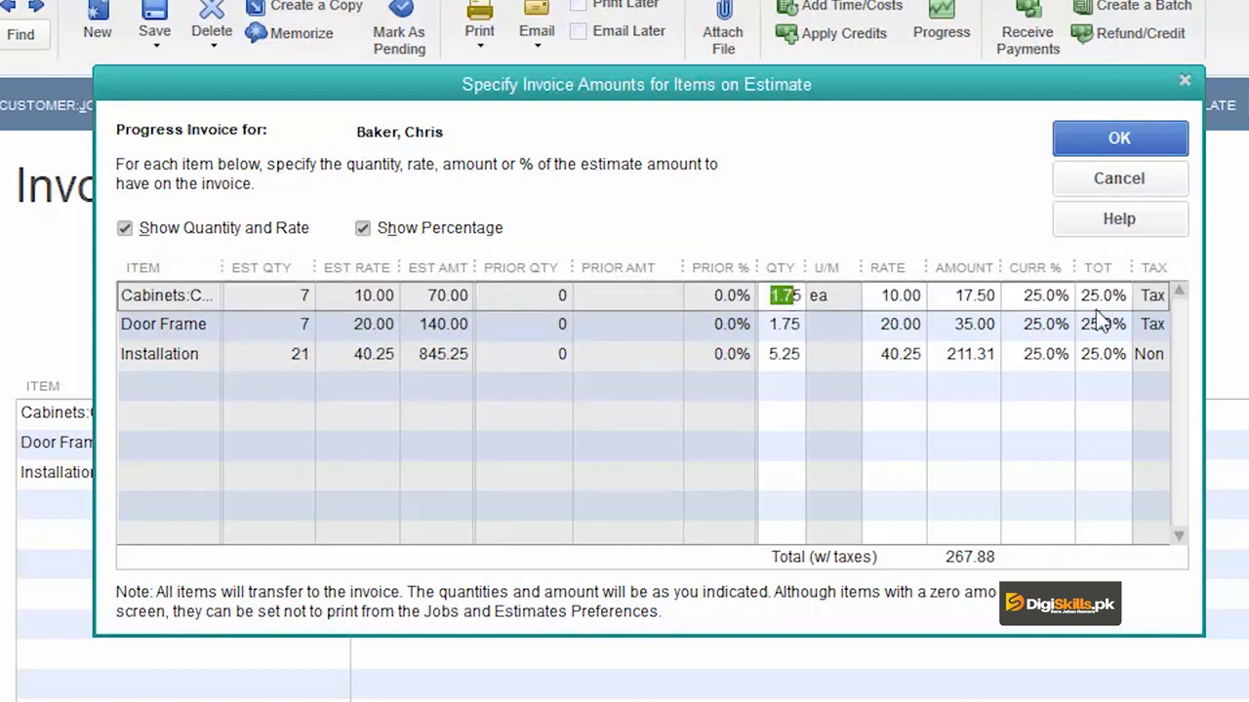
key(BackSpace)
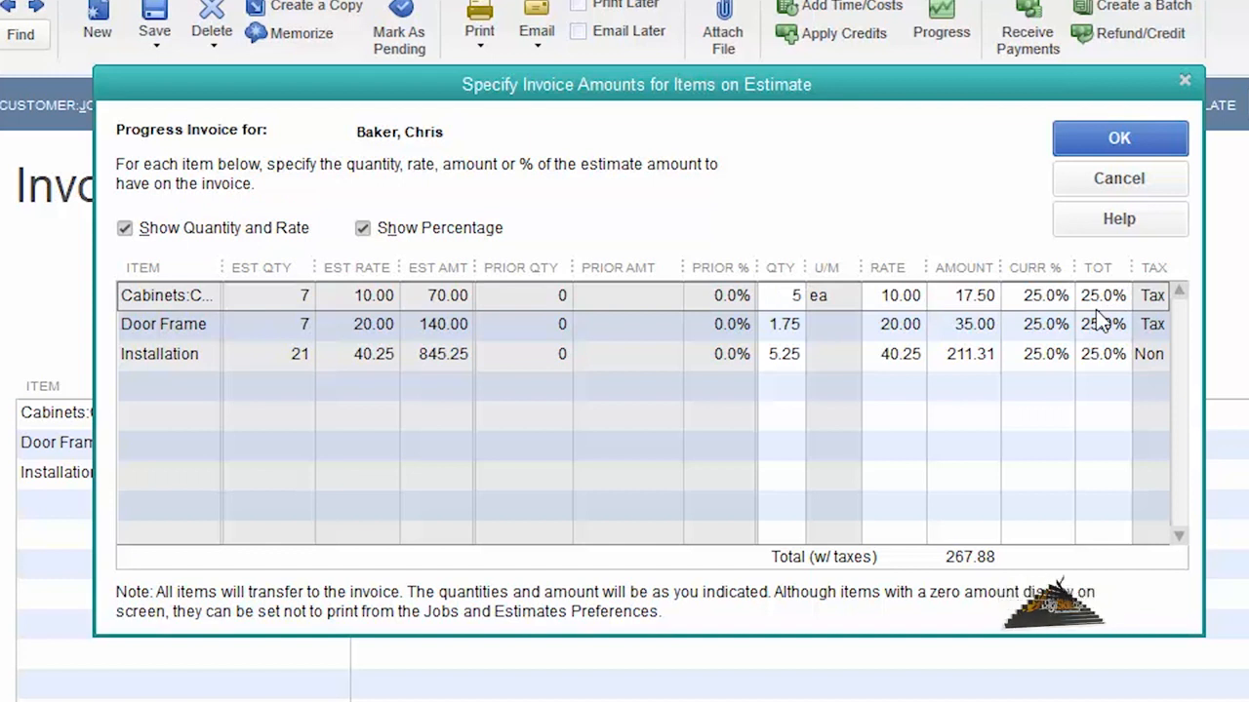
text(2)
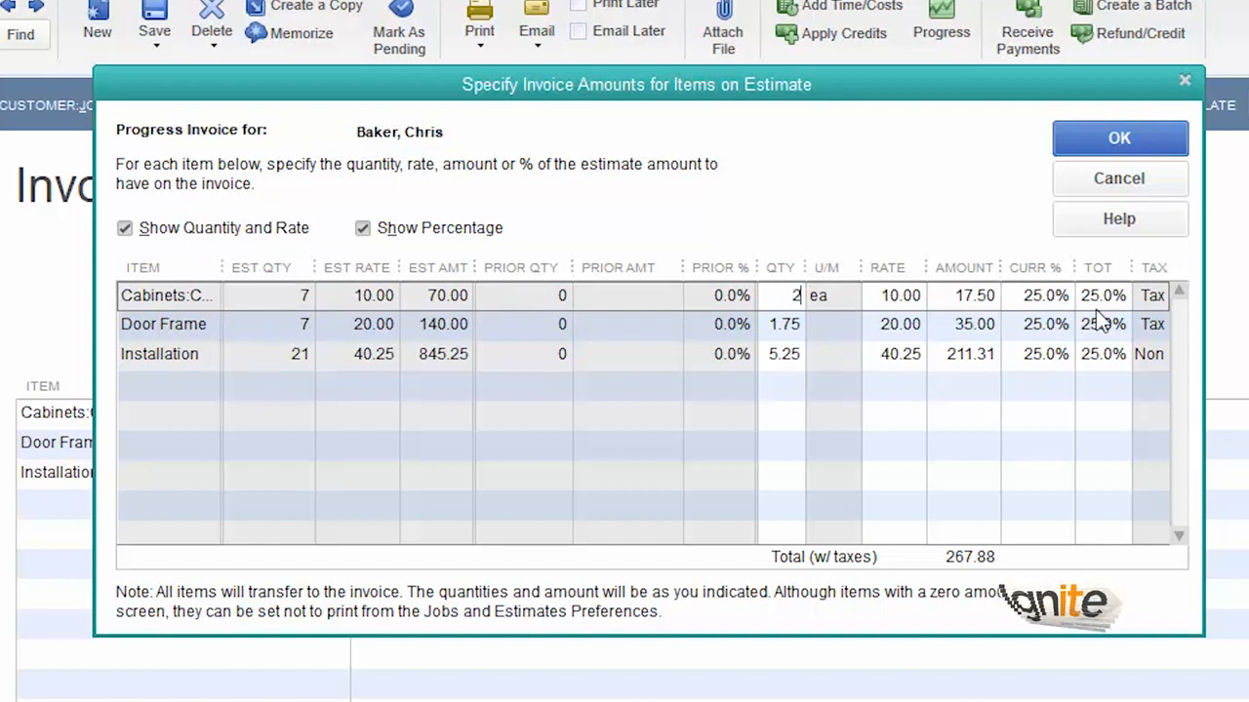
click(800, 325)
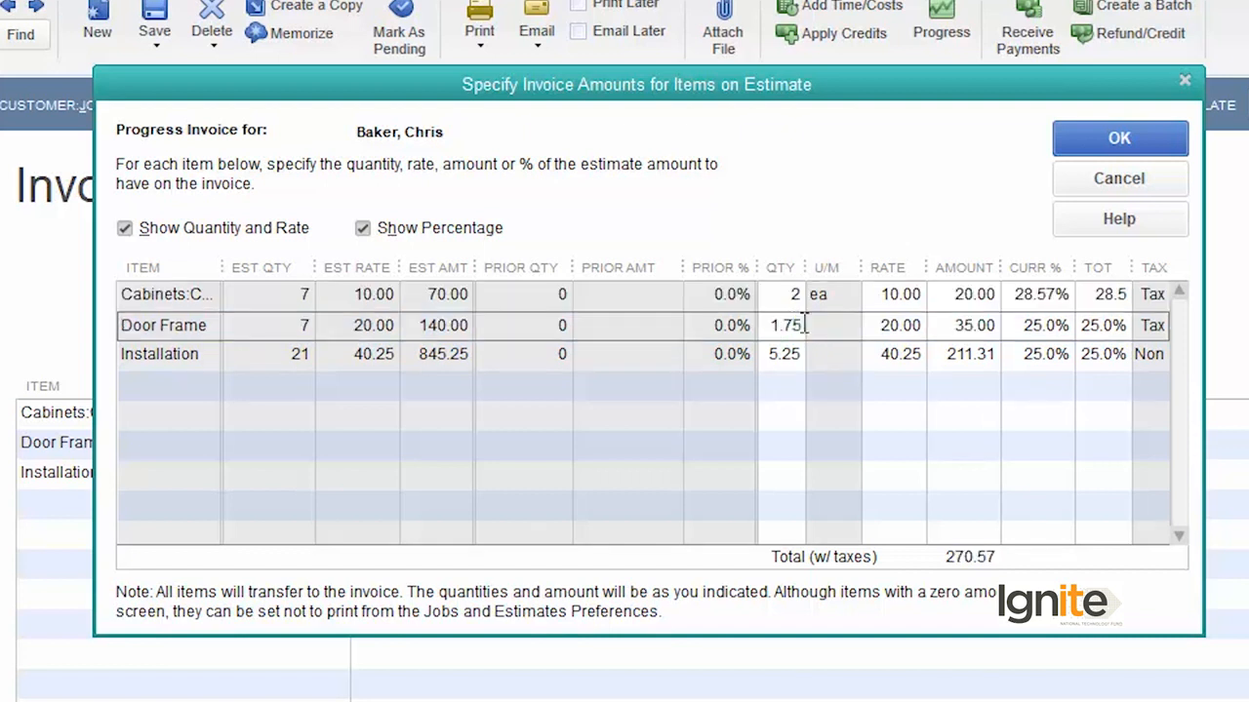
double_click(784, 305)
double_click(805, 328)
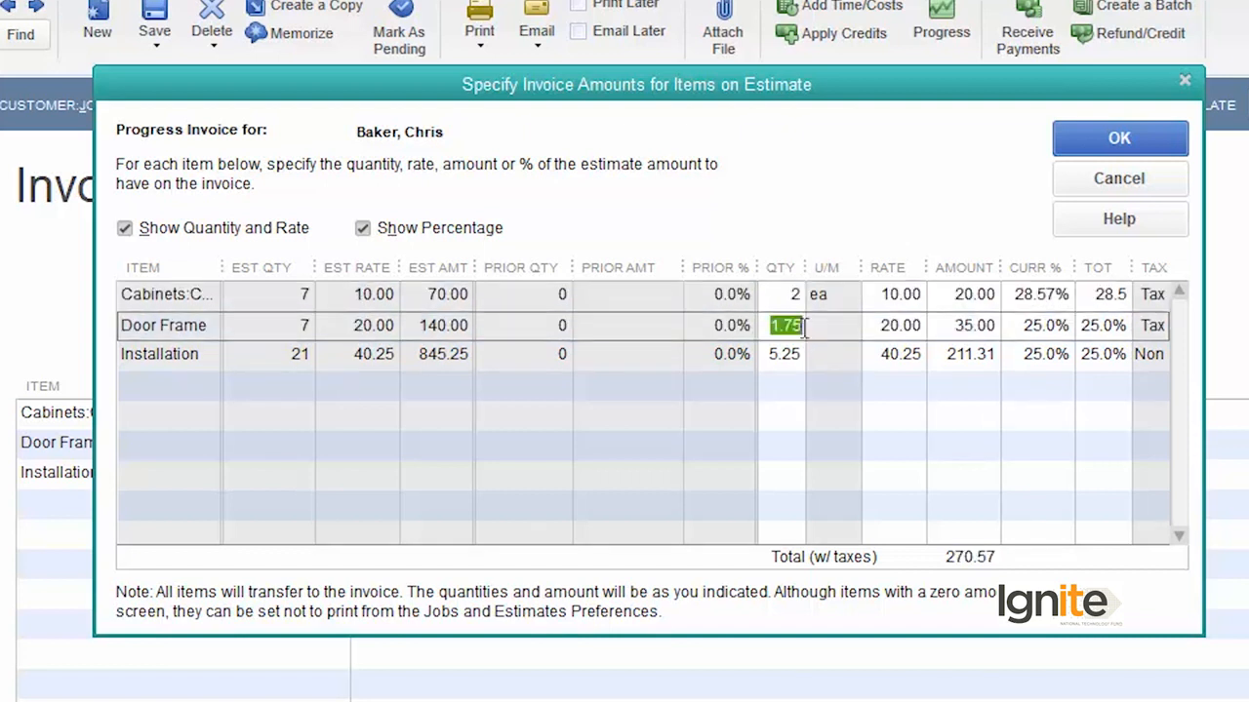
text(2)
key(Tab)
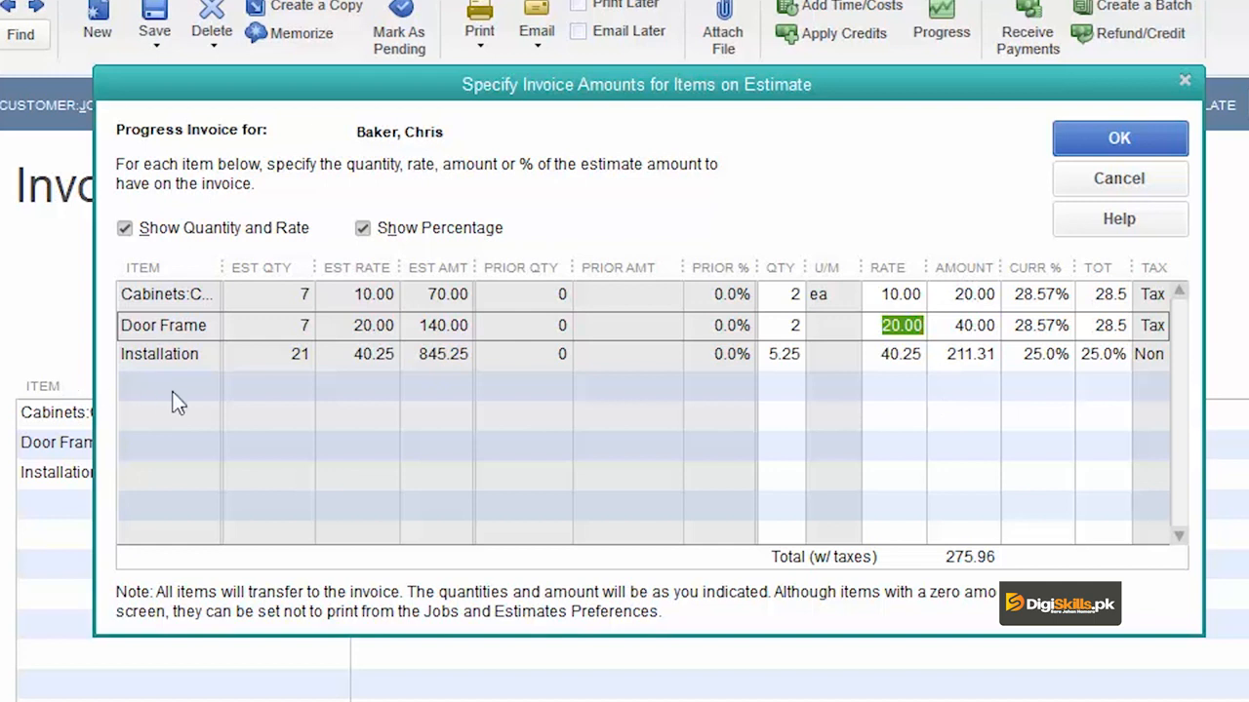
- Widen the Item column, narrow the Prior Amt column, accept the item amounts, and save and close the progress invoice
drag(222, 267, 240, 270)
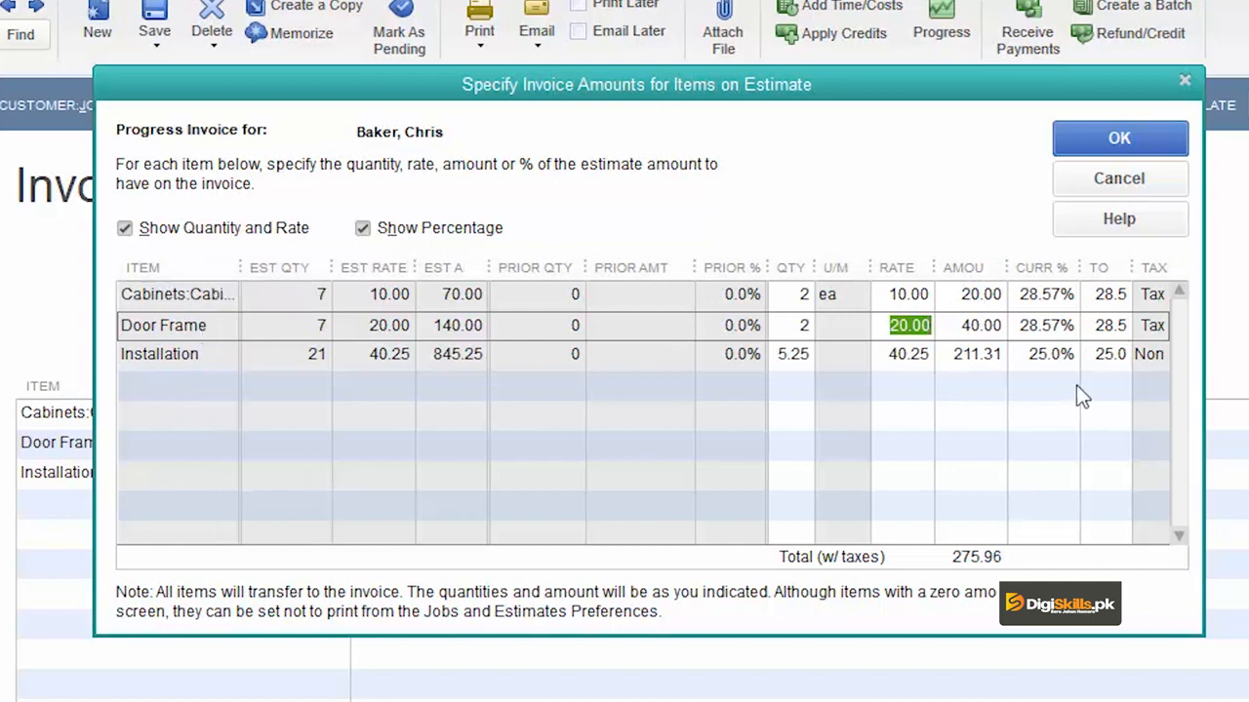
drag(694, 268, 677, 267)
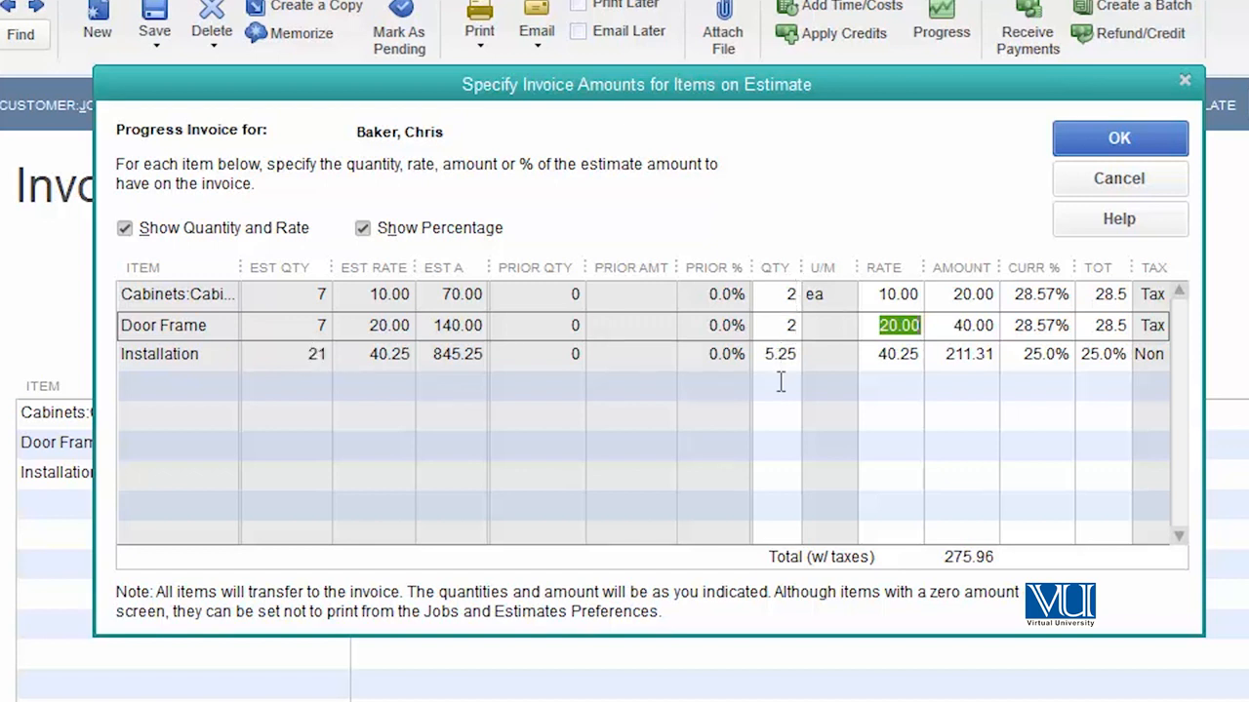
click(1116, 136)
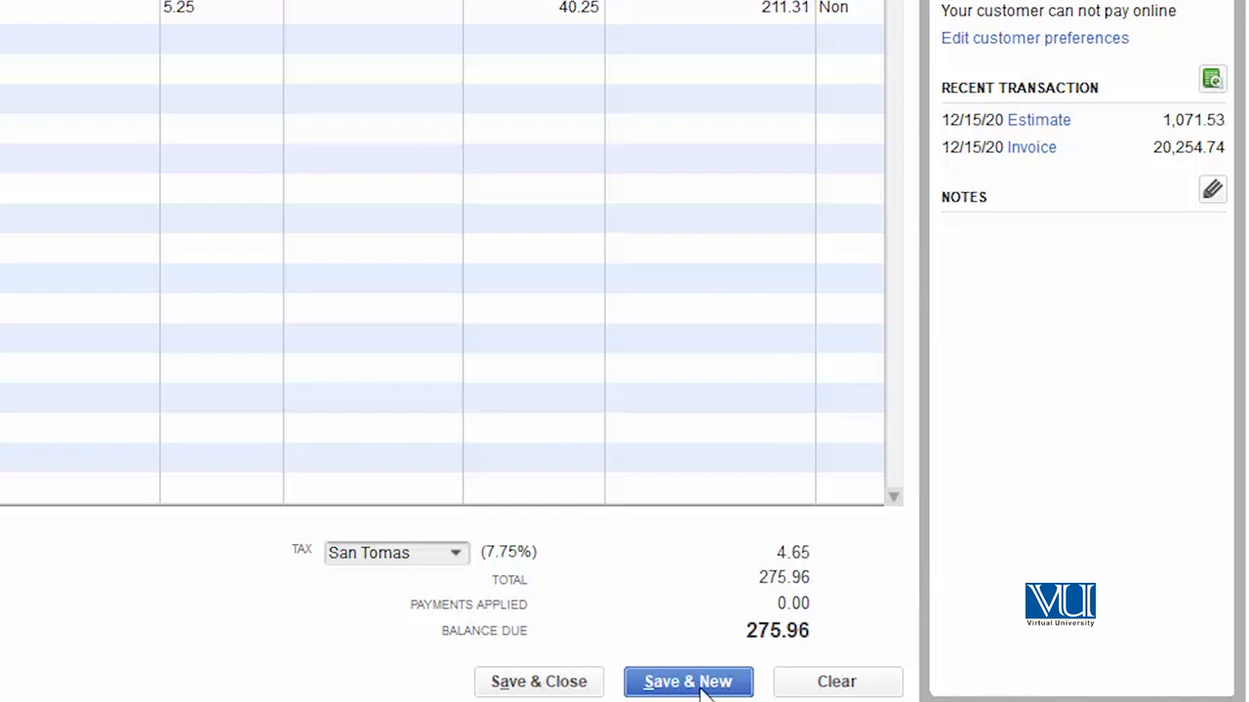
click(561, 686)
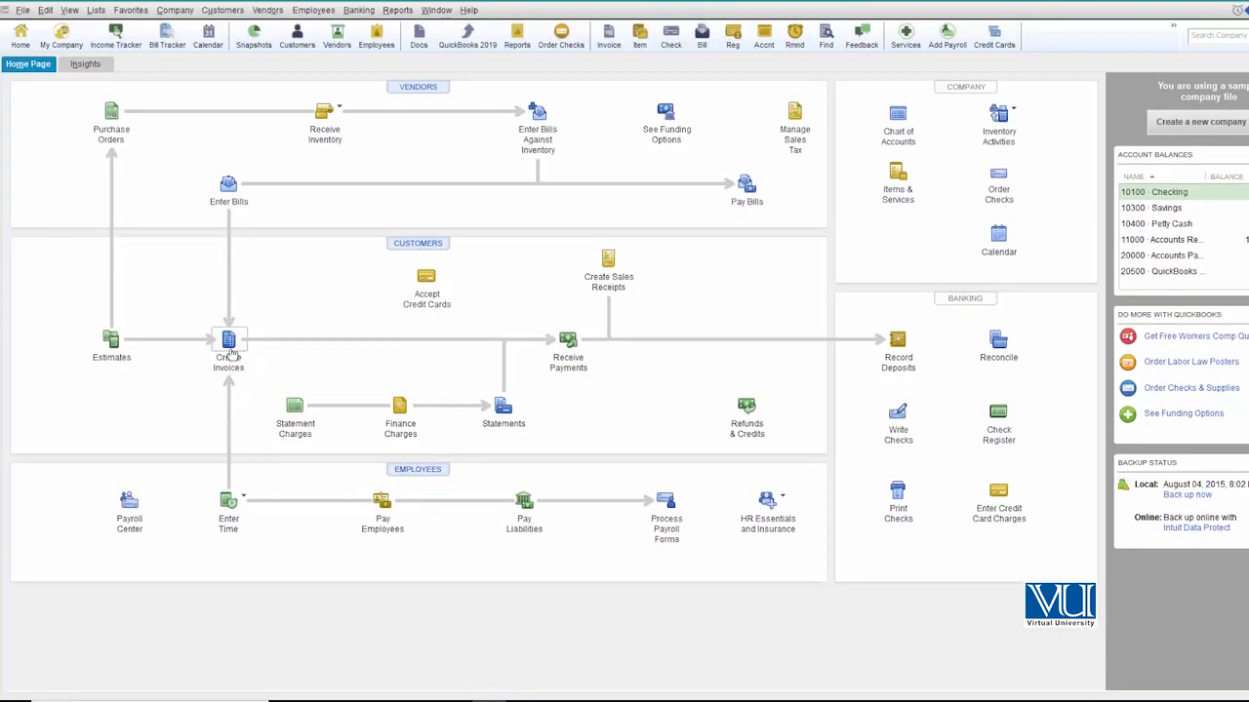
- Create another invoice for the same customer from the 12/15/2020 estimate, billing the remaining amounts of the estimate
click(229, 356)
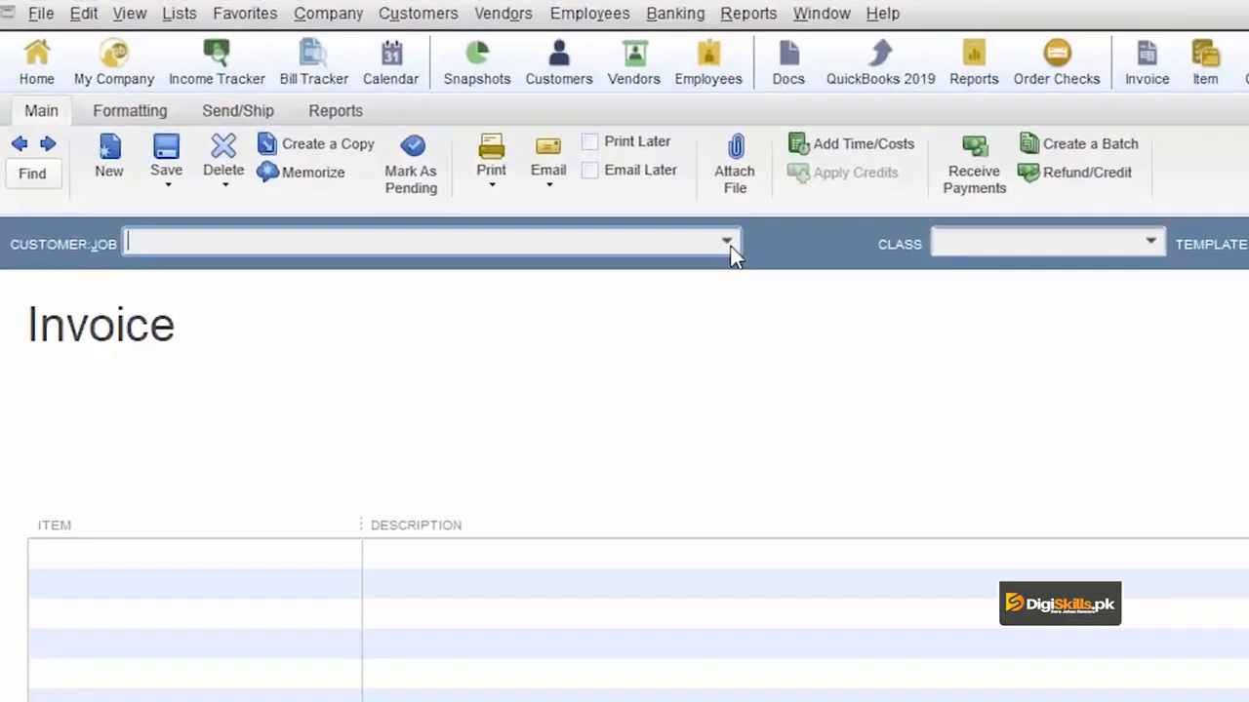
click(387, 132)
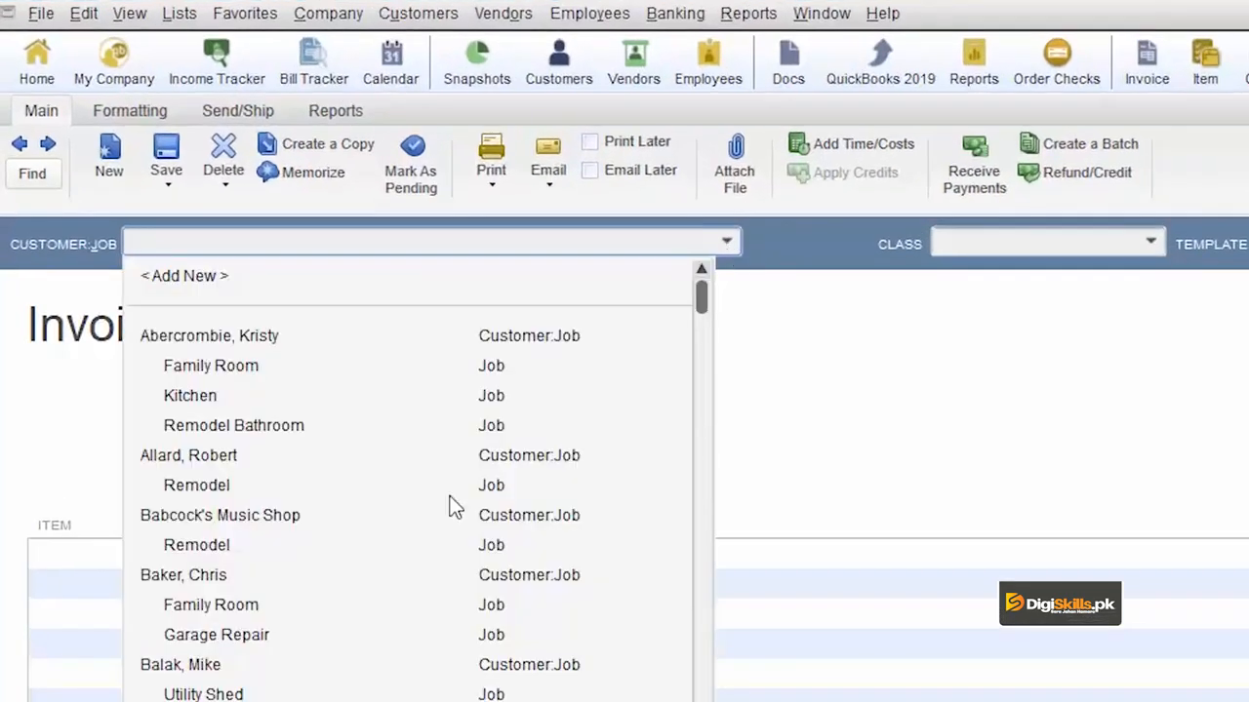
click(158, 583)
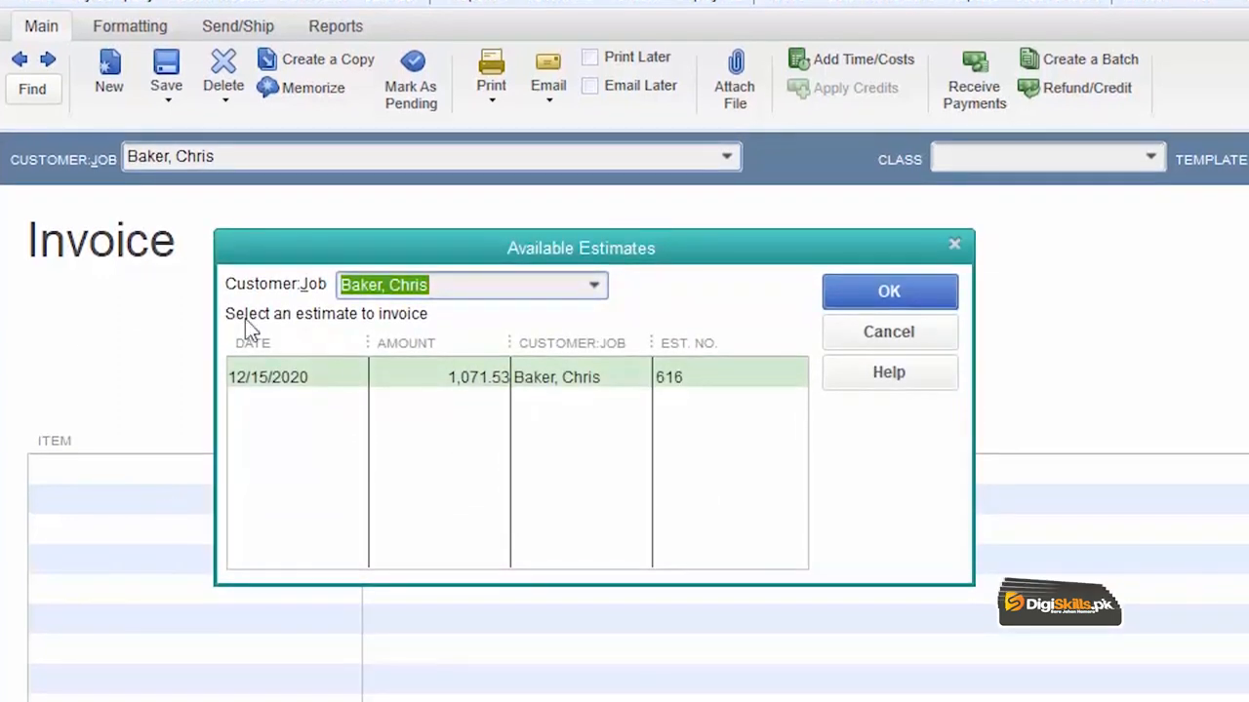
click(415, 386)
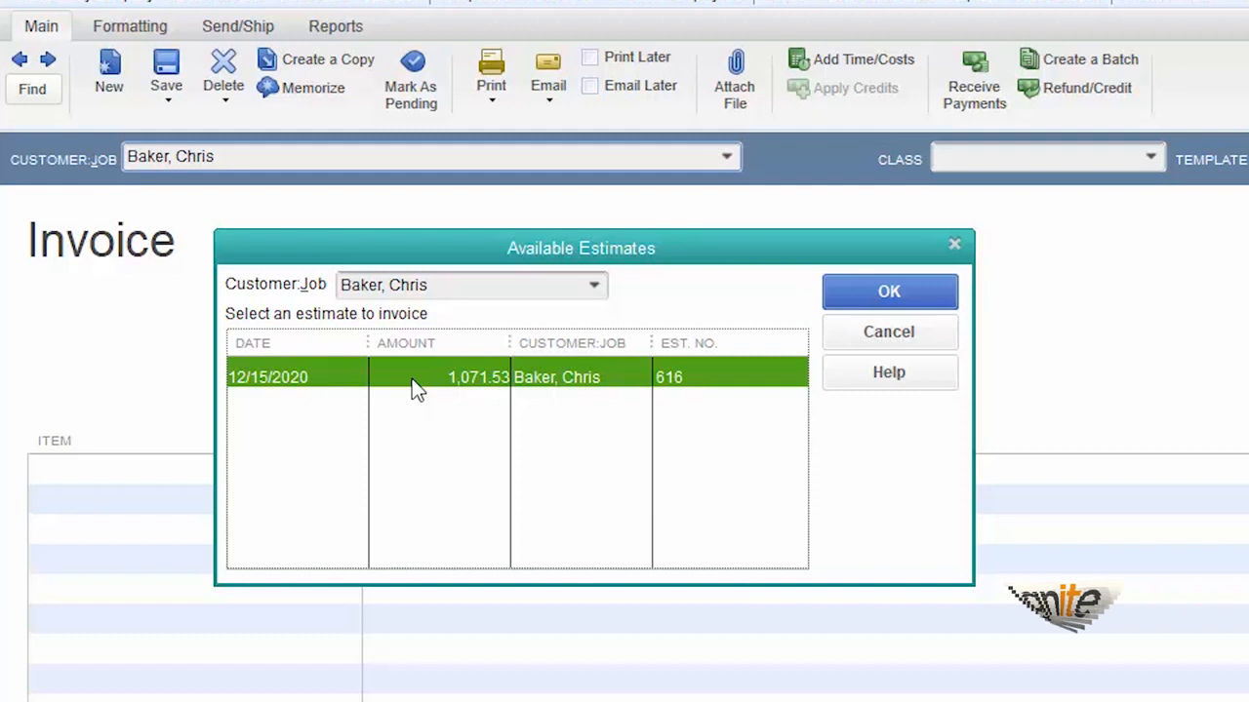
click(874, 298)
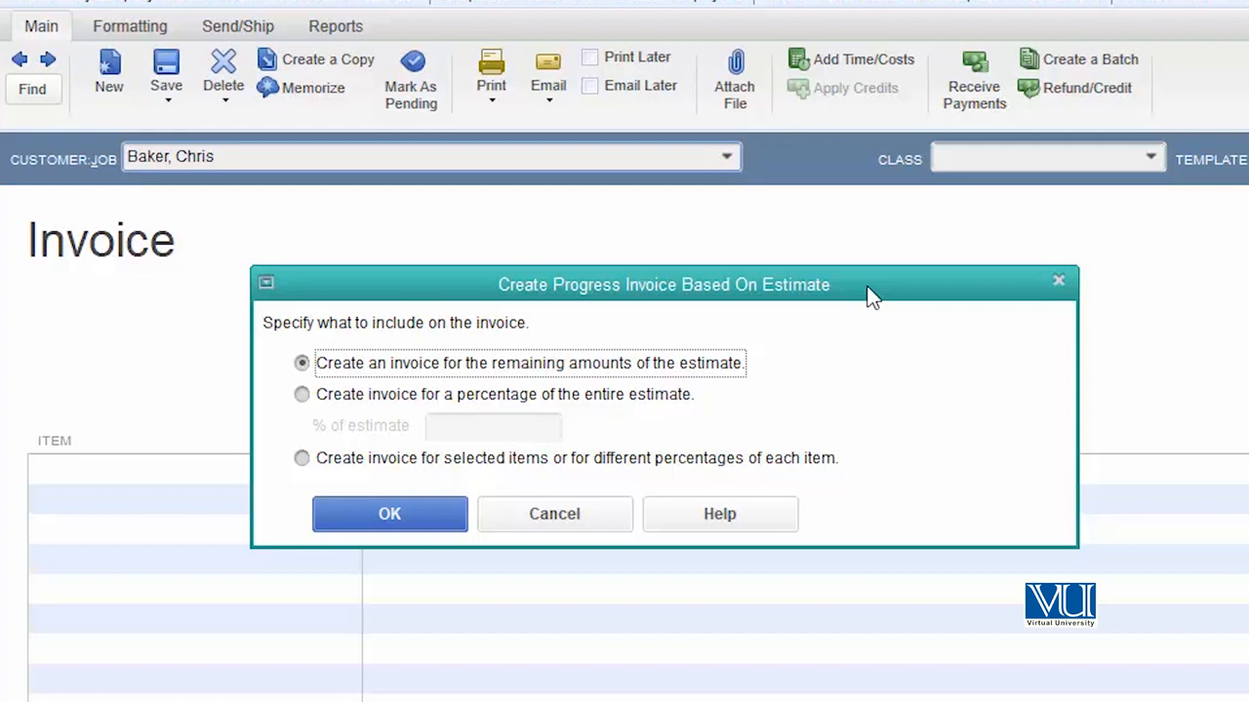
click(390, 517)
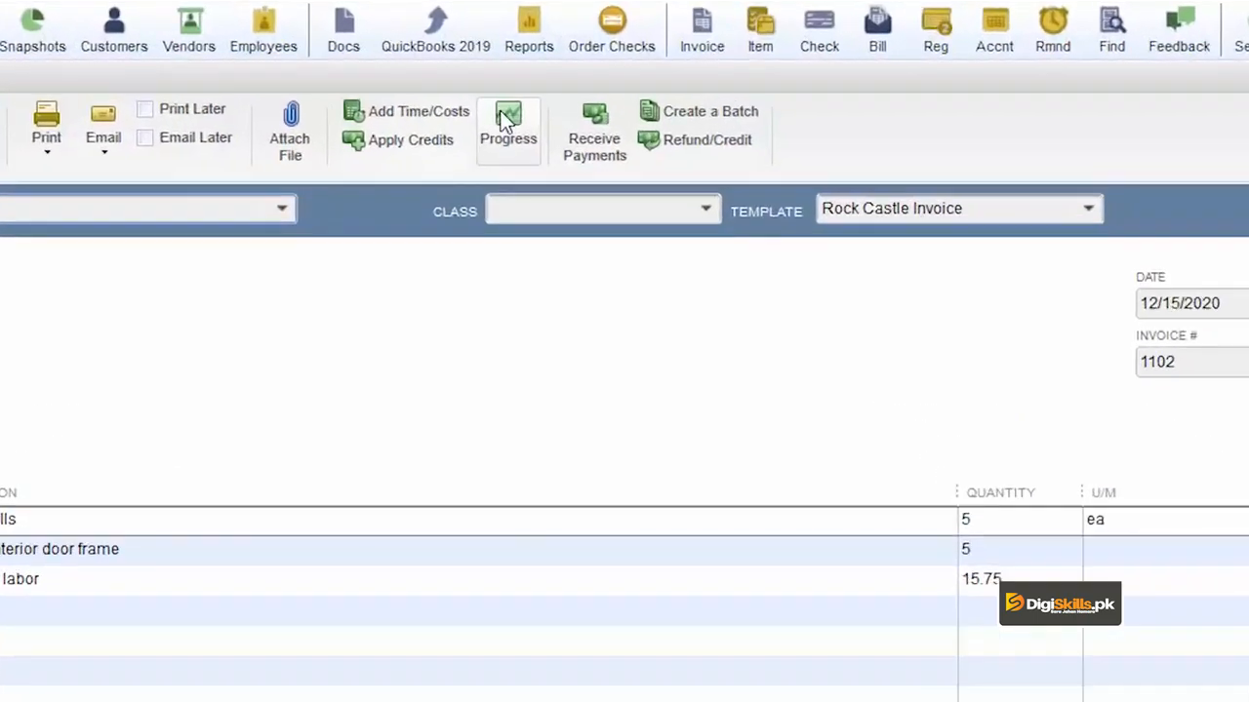
- Review and accept the progress details of the estimate items, and save and close the invoice
click(506, 119)
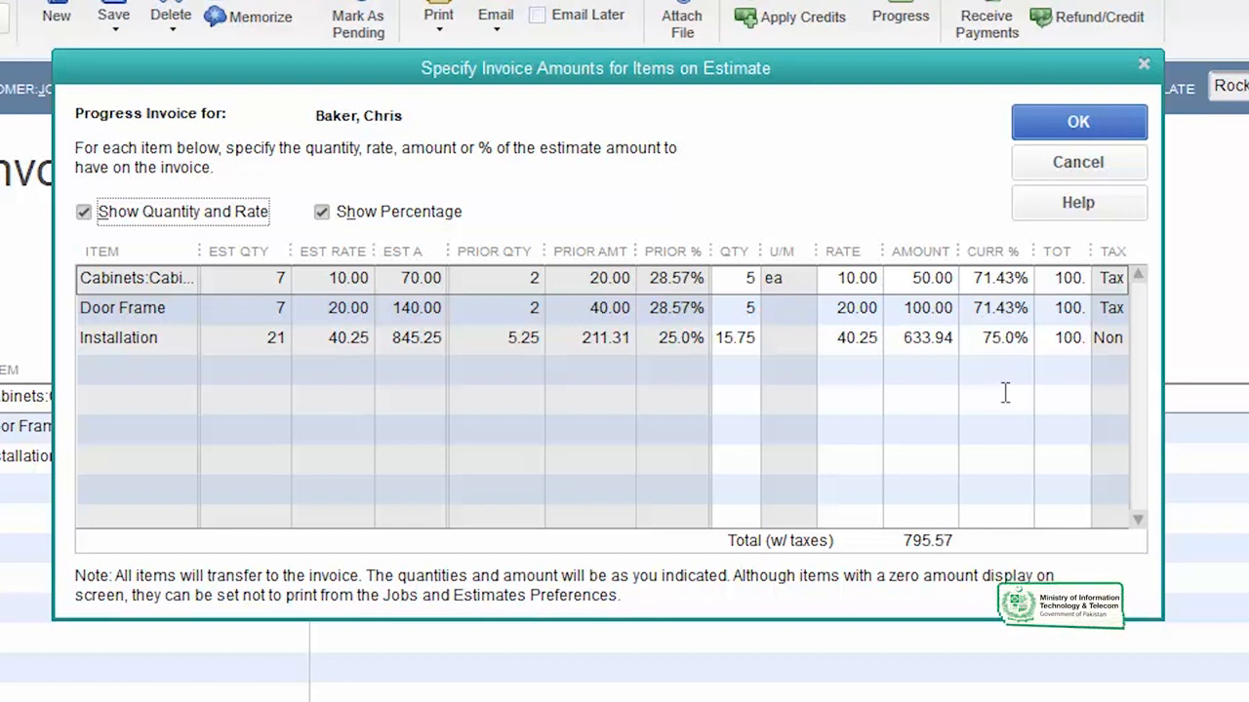
click(1084, 129)
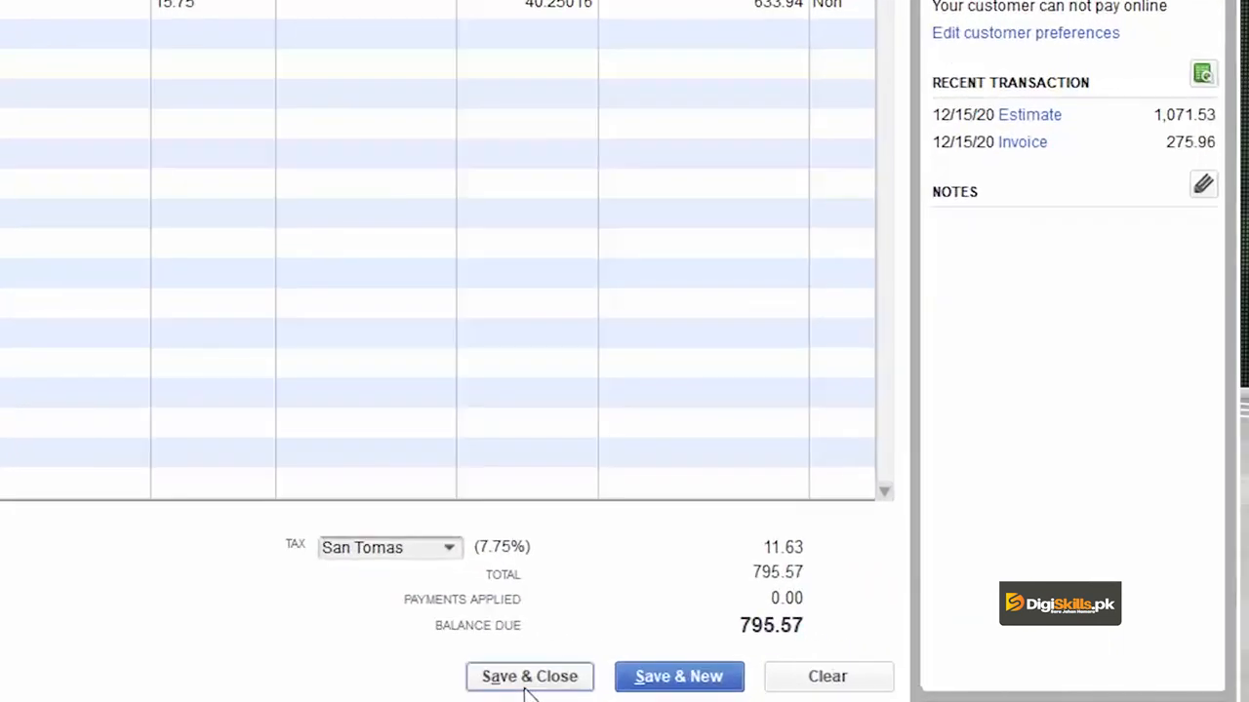
click(527, 683)
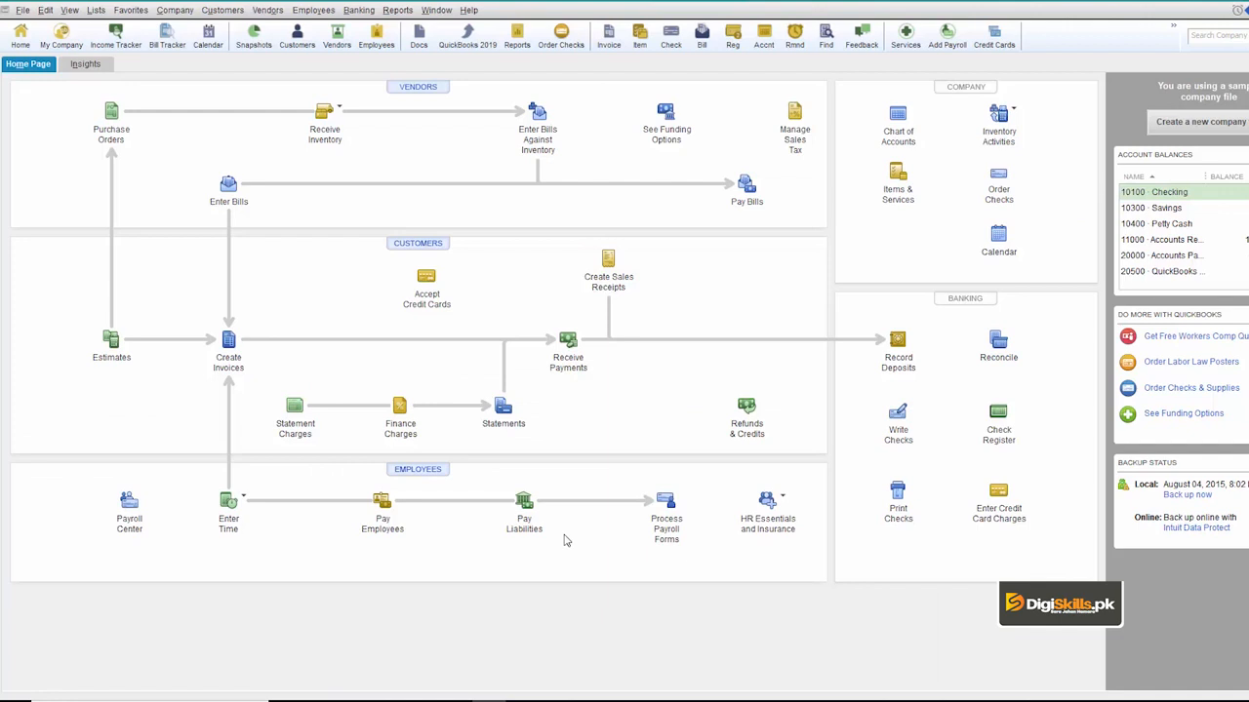